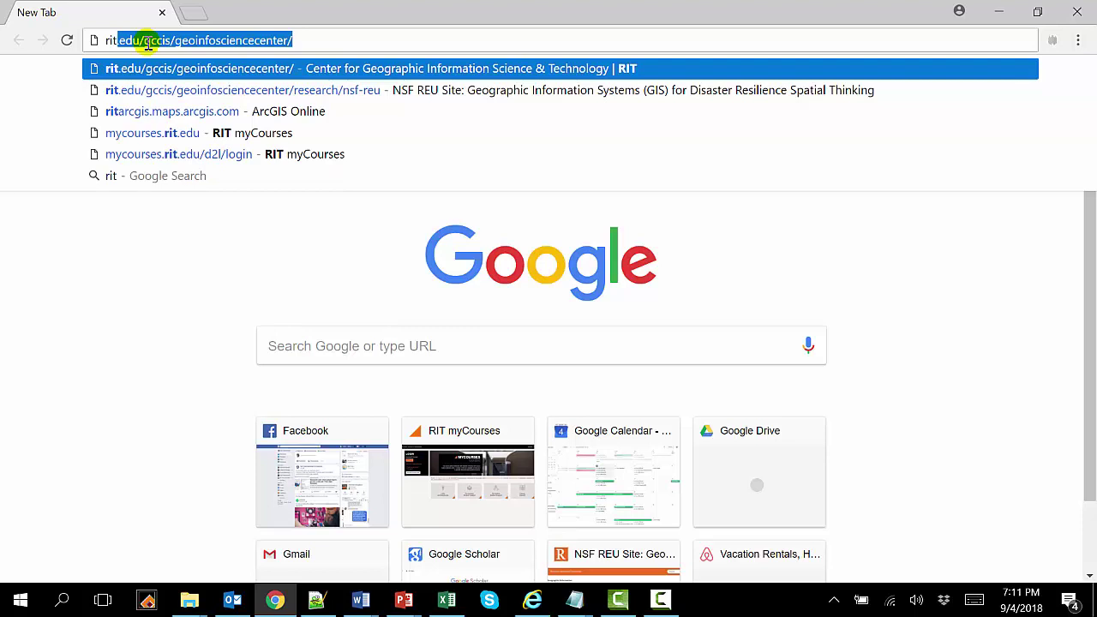
Go to the RIT ArcGIS Online site, ritarcgis.maps.arcgis.com, from the address bar suggestions
key("Down")
key("Down")
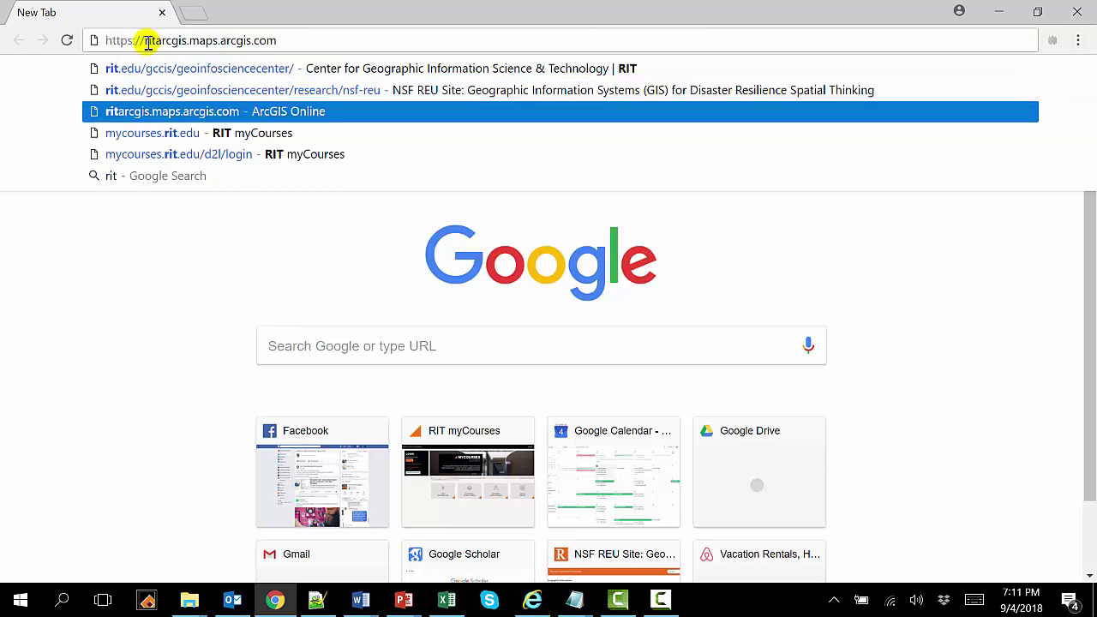
key("Return")
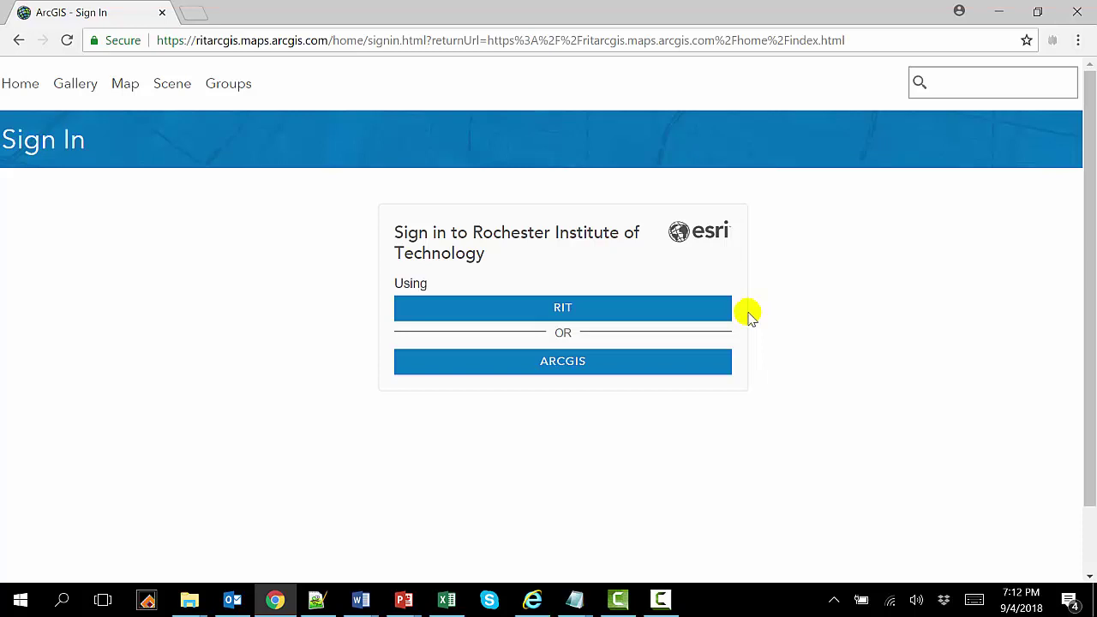
Sign in through the RIT login with the account username and password
left_click(551, 311)
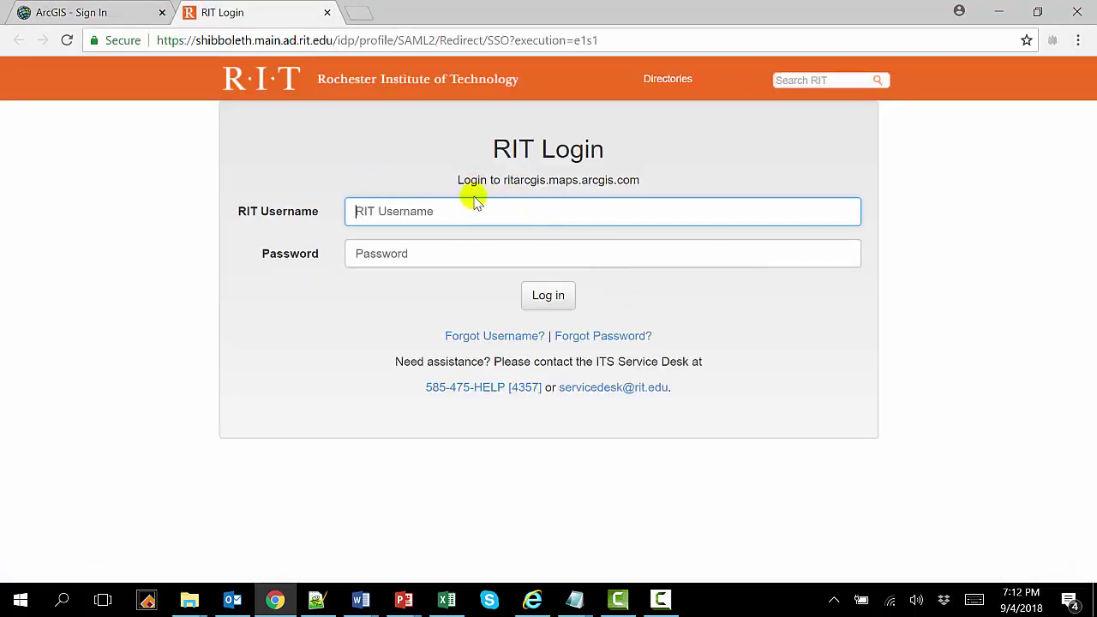
type("bmts")
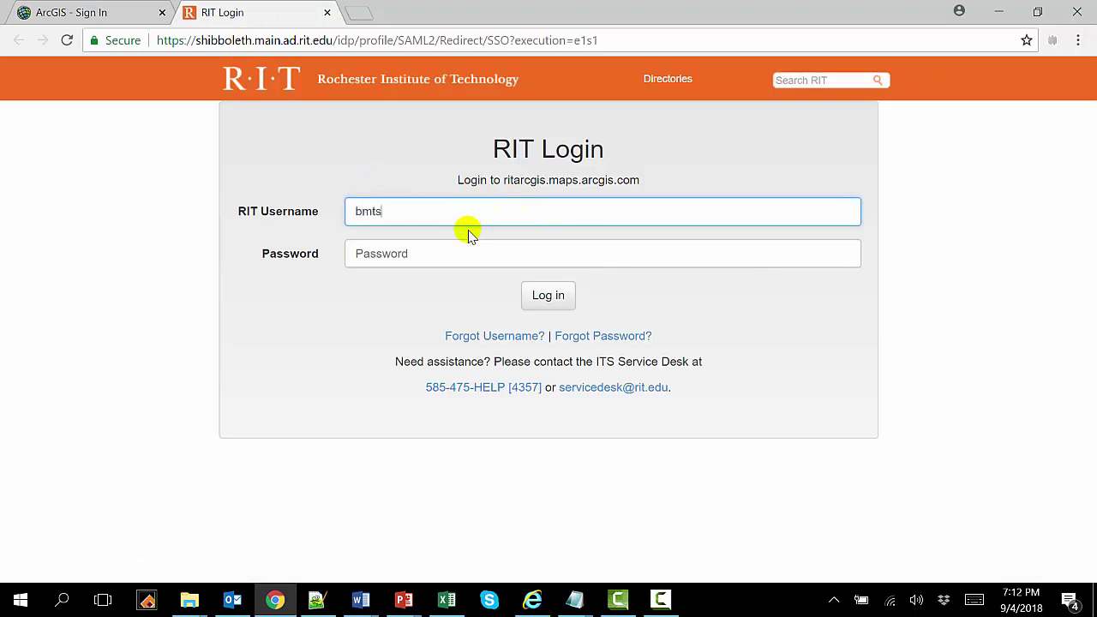
type("ki")
key("Tab")
type("****")
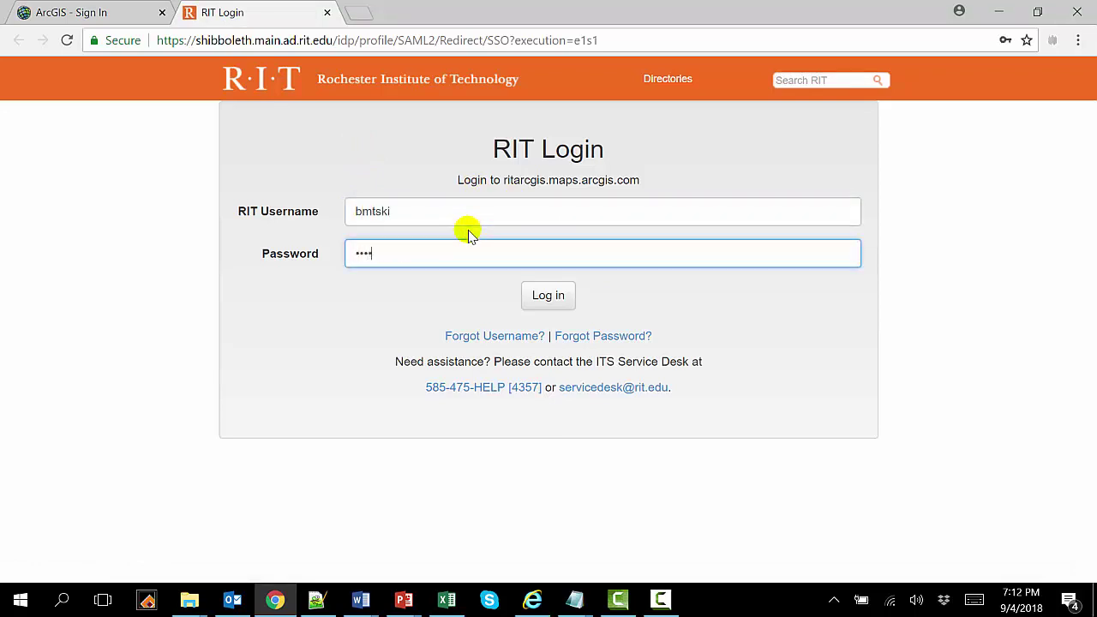
type("****")
left_click(537, 297)
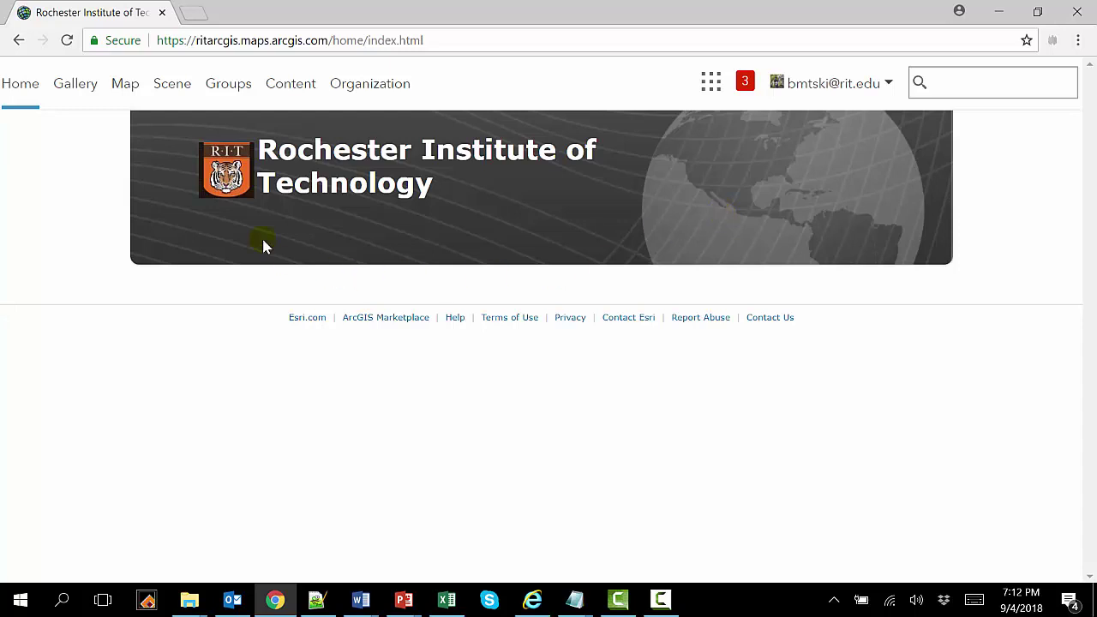
Start a new map, switch its basemap to OpenStreetMap, and zoom in on Lake Ontario
left_click(130, 93)
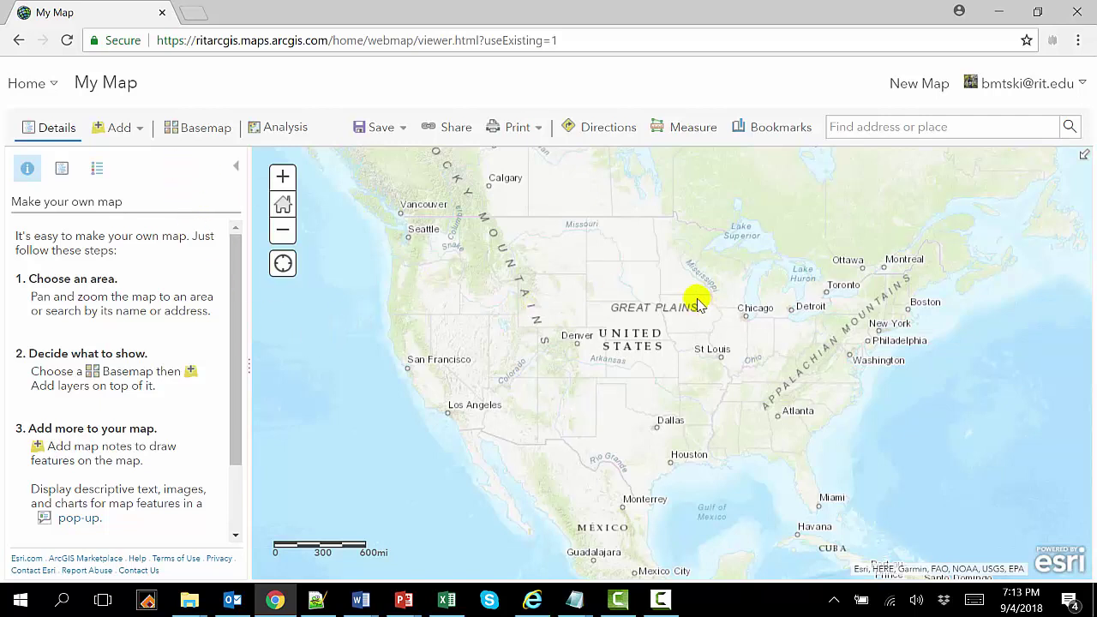
left_click(213, 127)
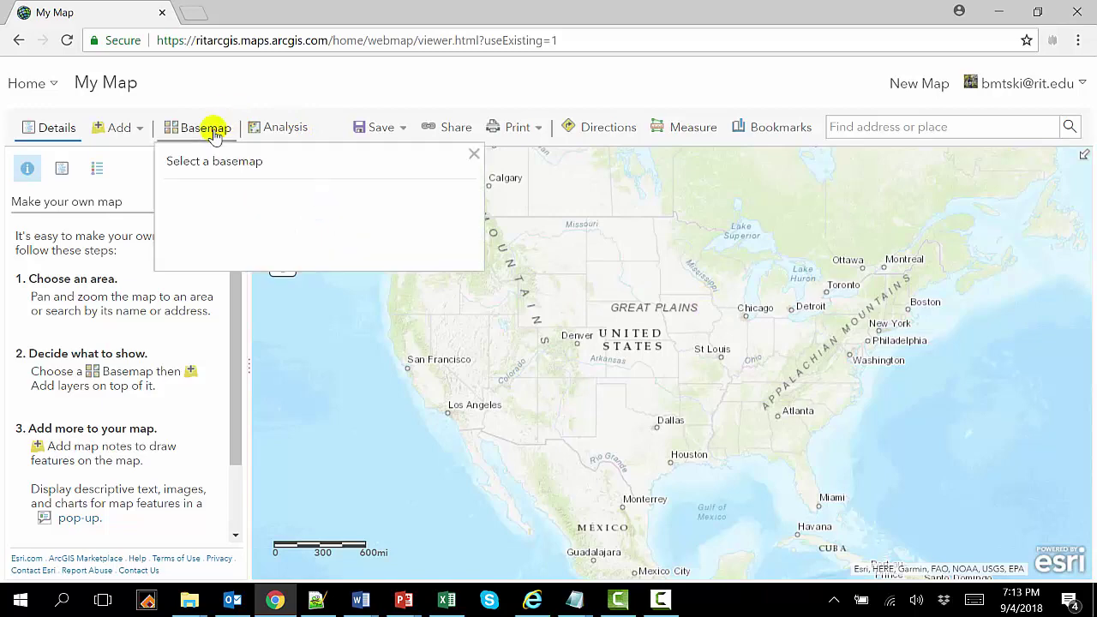
left_click(209, 512)
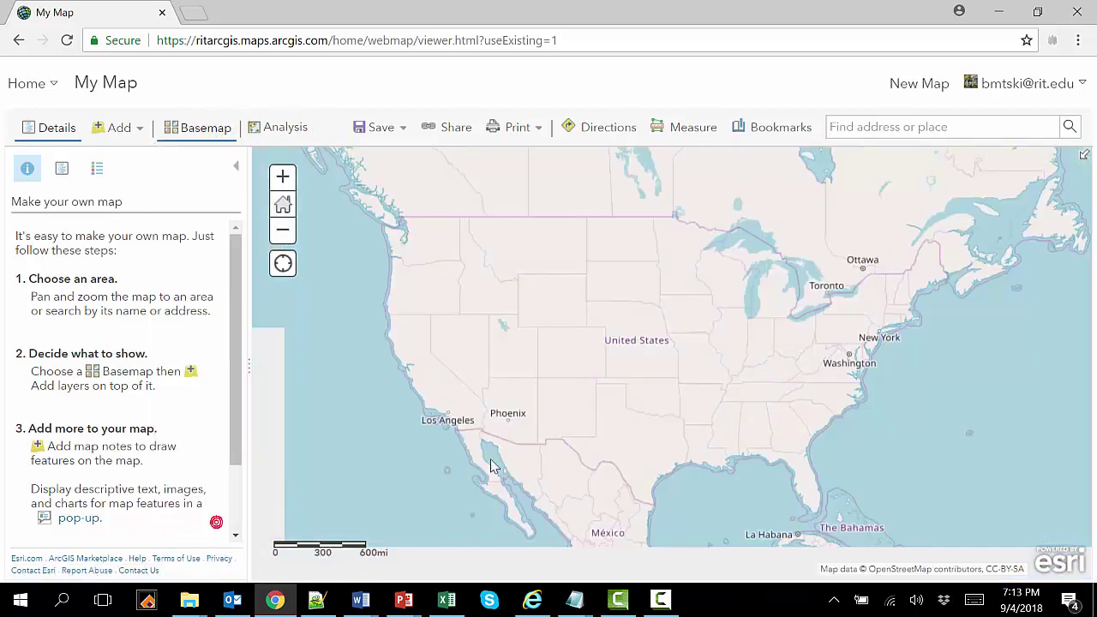
scroll(862, 298, "up", 4)
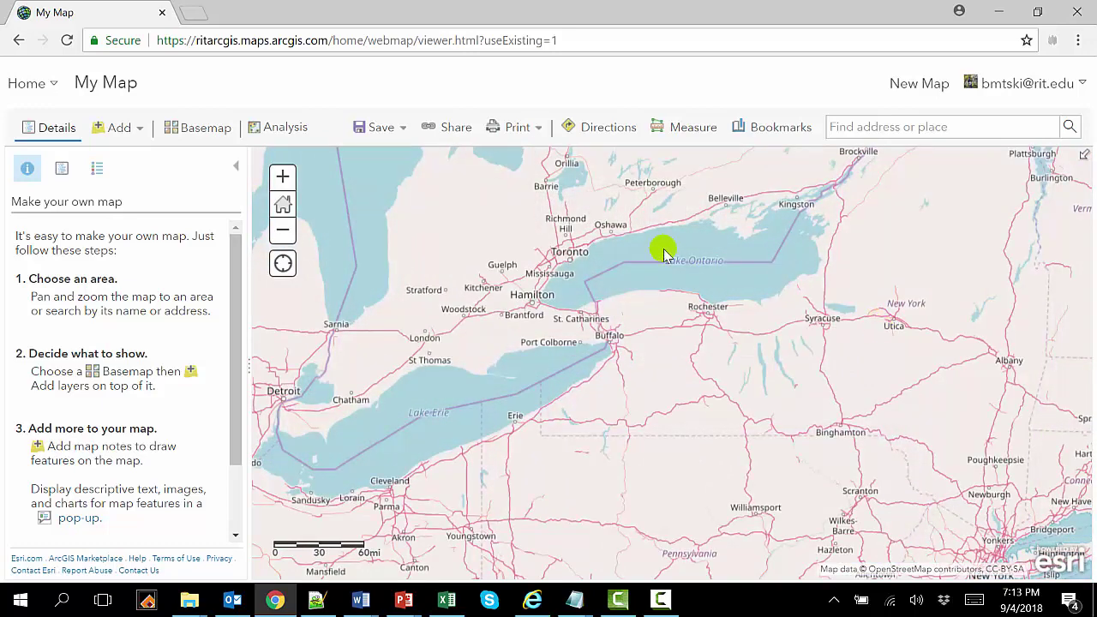
Set the layer search to look across all of ArcGIS Online instead of My Content
left_click(141, 137)
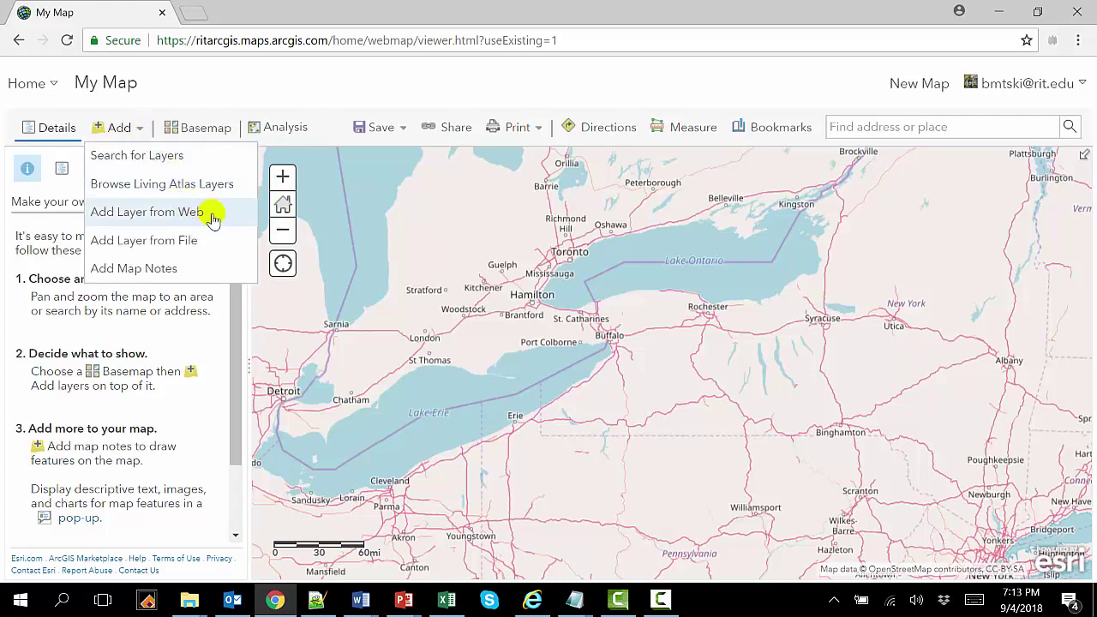
left_click(176, 158)
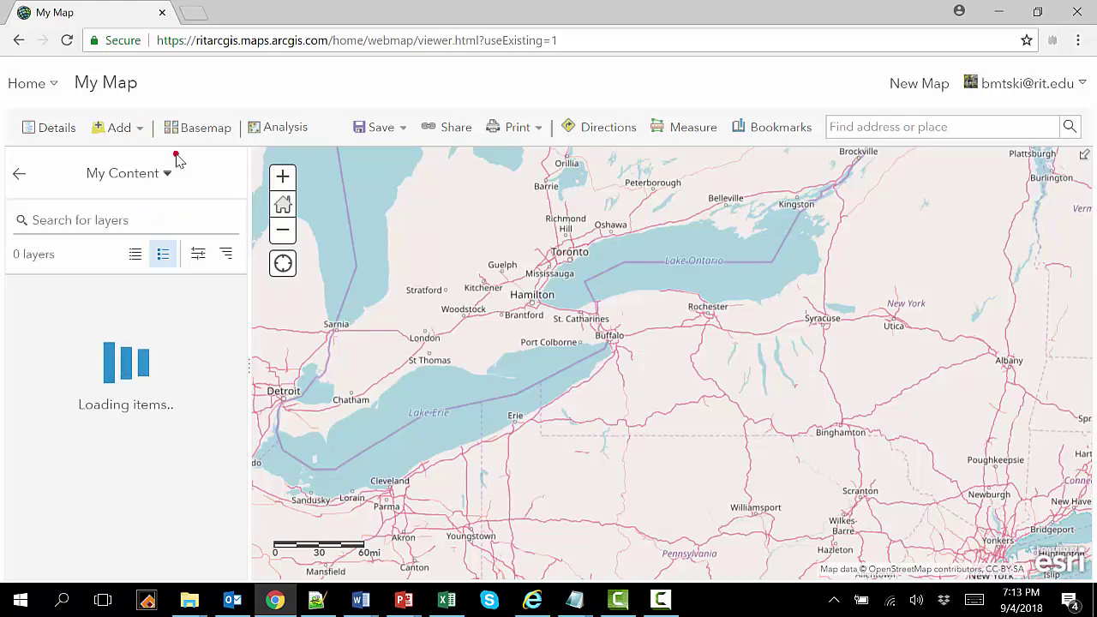
left_click(168, 176)
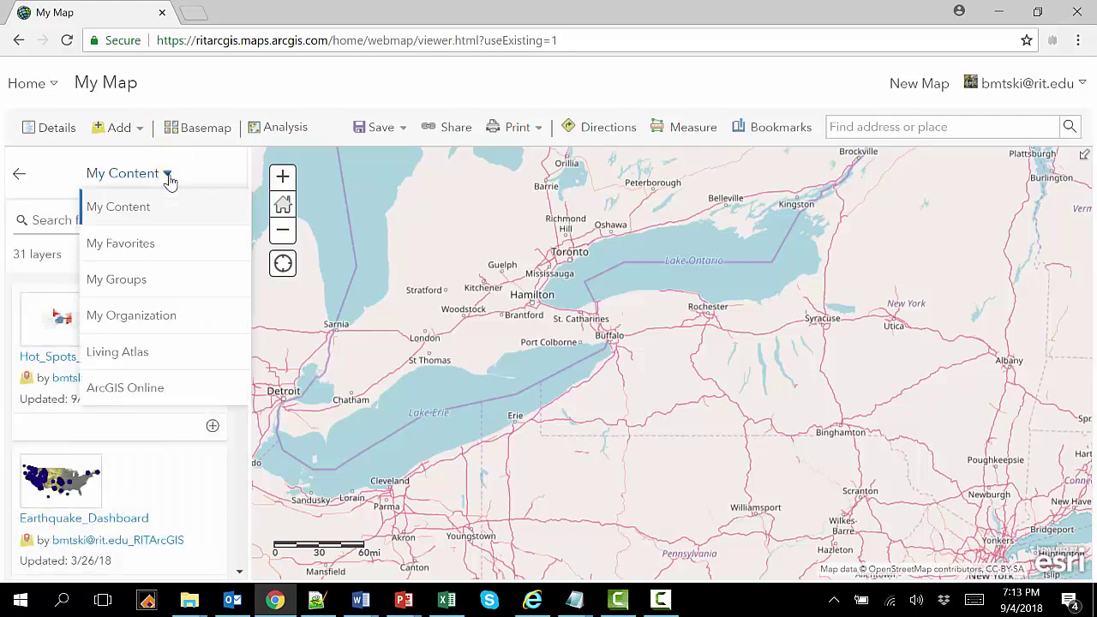
left_click(135, 388)
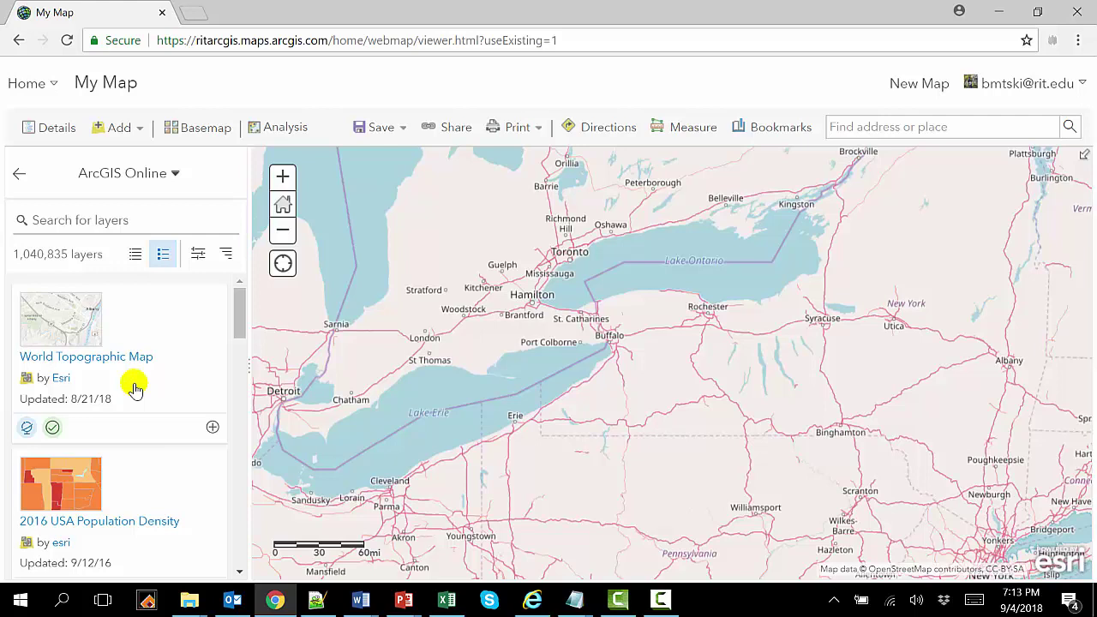
Search layers for 'socual vulnerability' and browse the 362 results
left_click(103, 220)
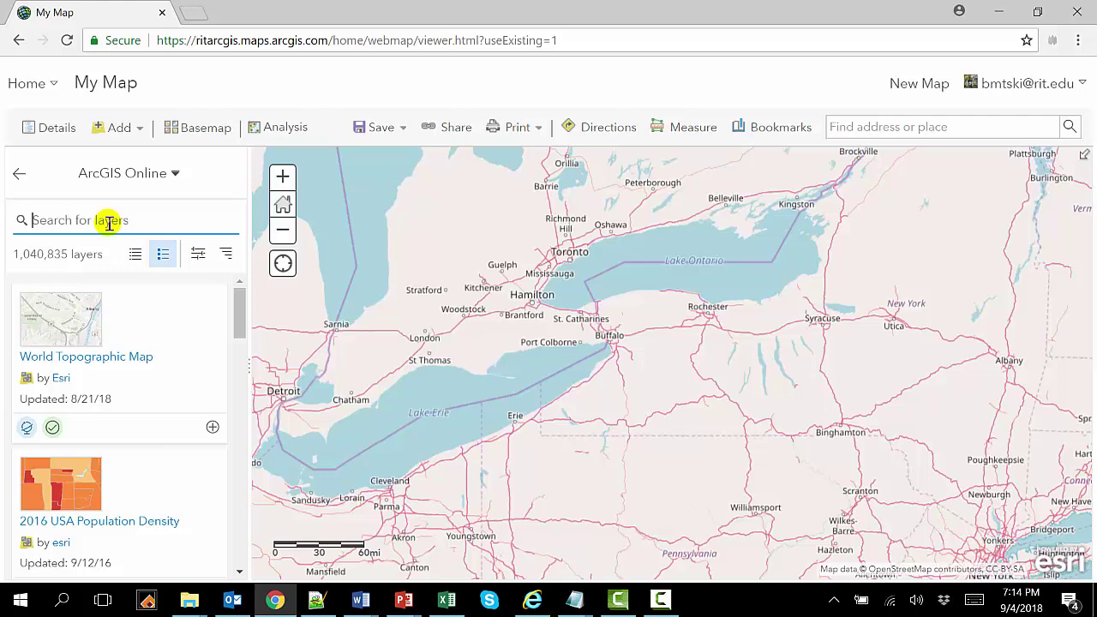
type("socu")
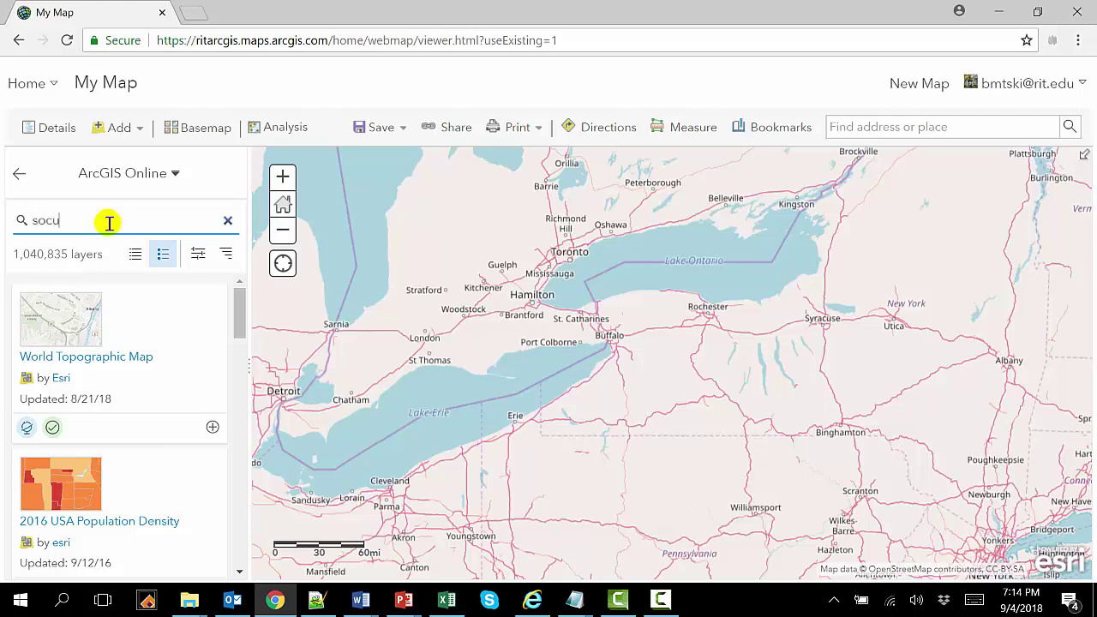
key("BackSpace")
type("ial vulnerability")
key("Return")
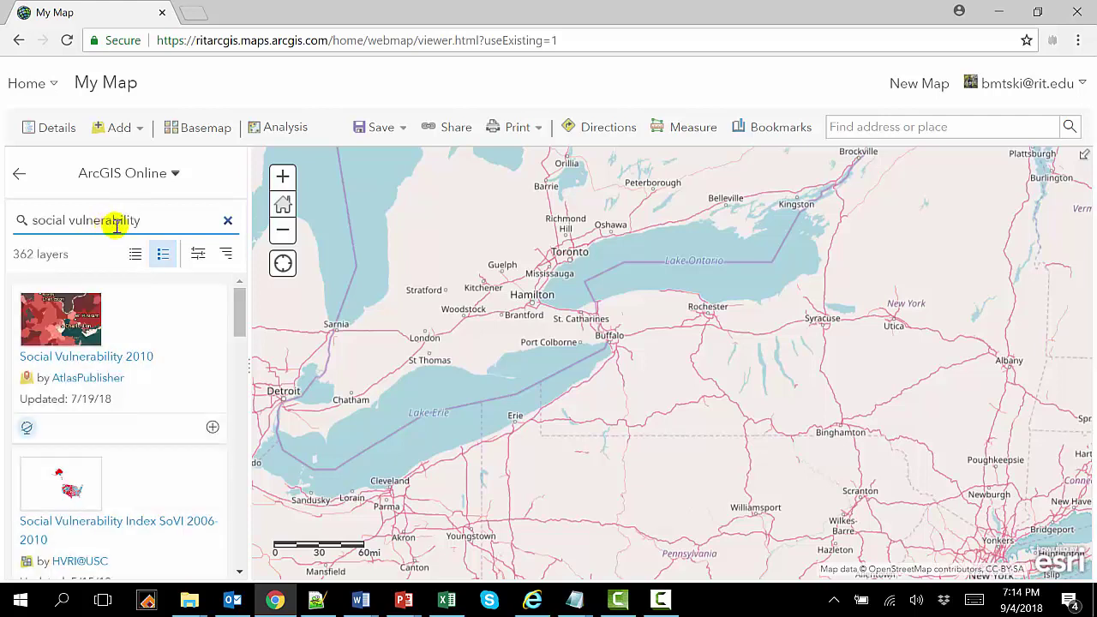
scroll(242, 317, "down", 1)
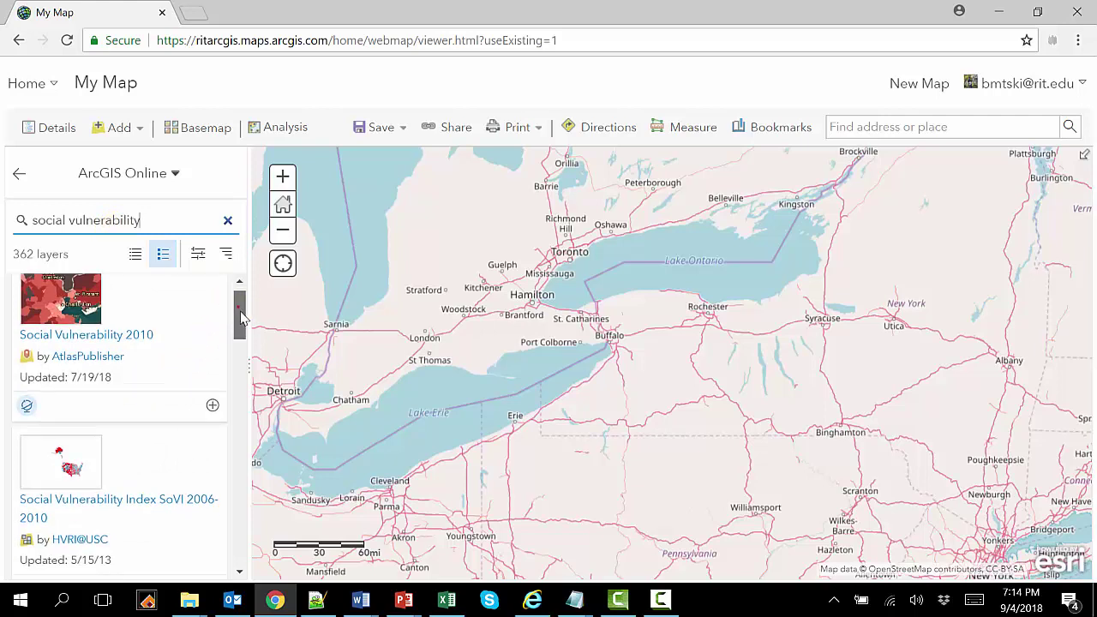
left_click_drag(241, 312, 240, 316)
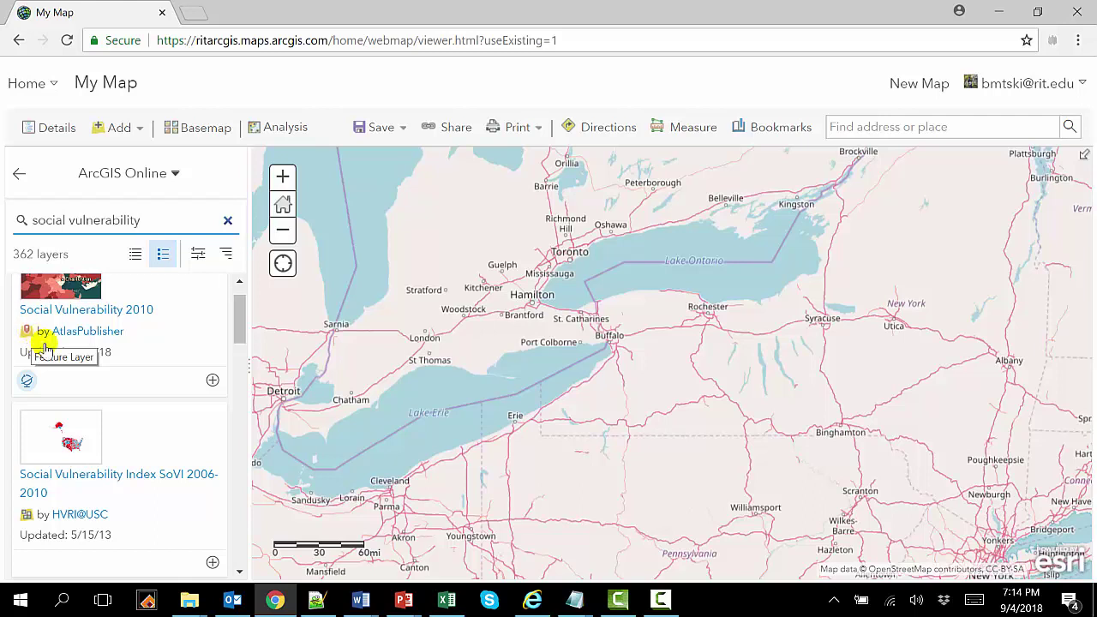
left_click_drag(240, 320, 241, 336)
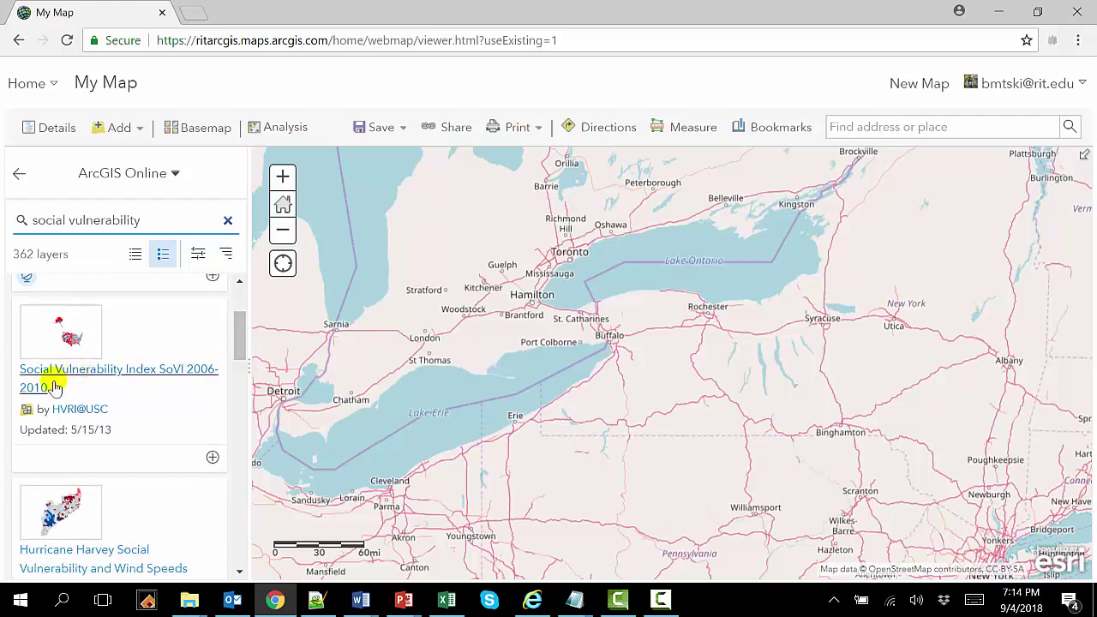
mouse_move(28, 412)
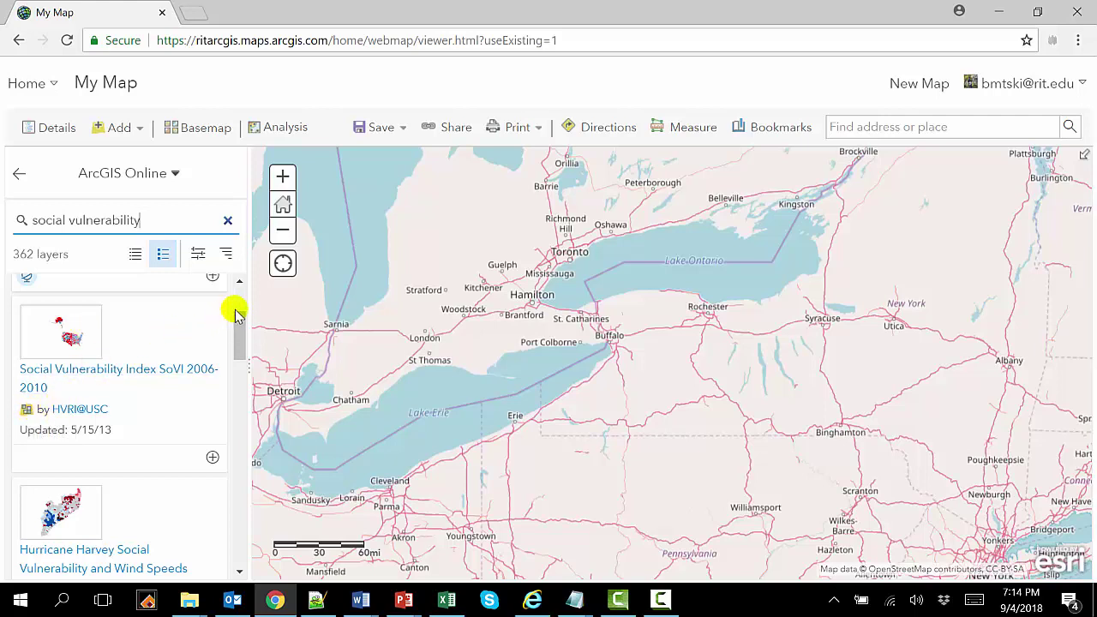
Add the Social Vulnerability Index SoVI 2006-2010 layer to the map from its details
left_click(130, 375)
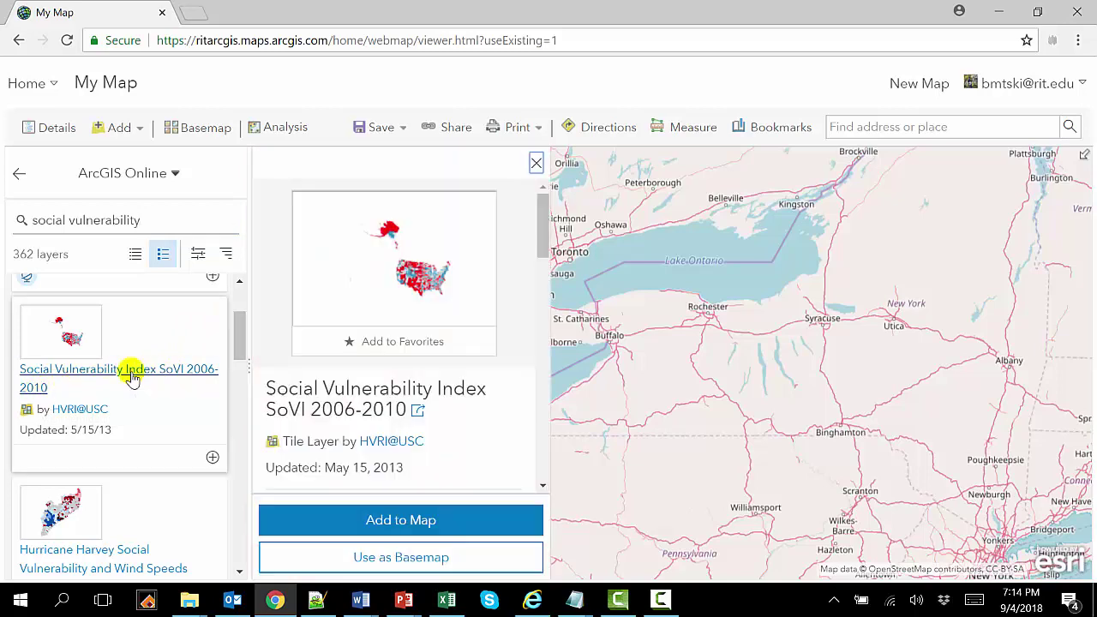
left_click_drag(543, 230, 525, 475)
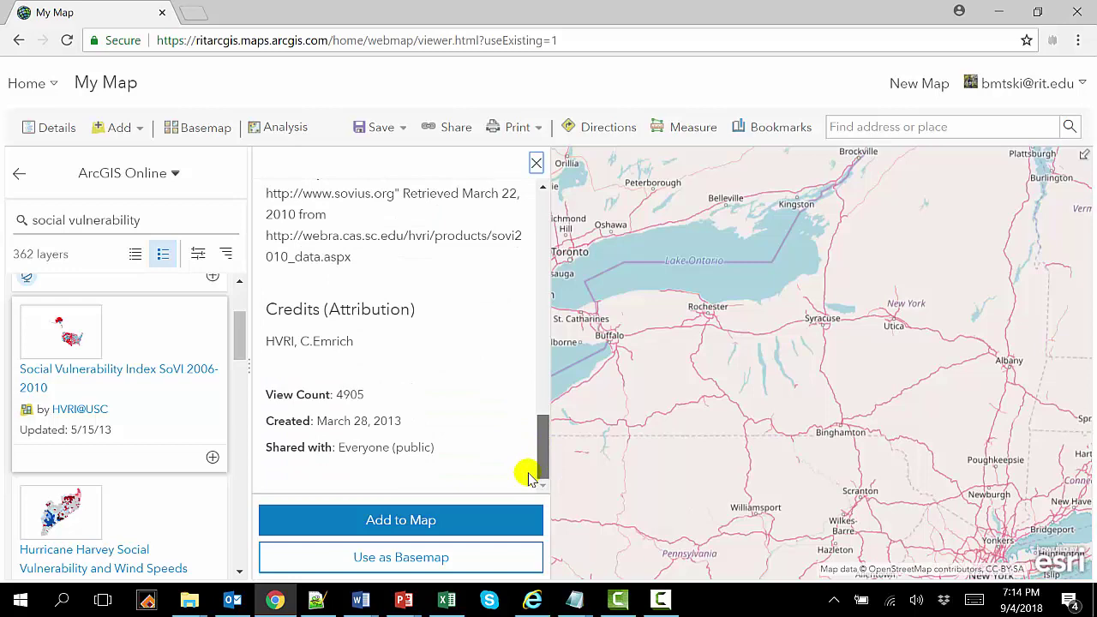
left_click(428, 523)
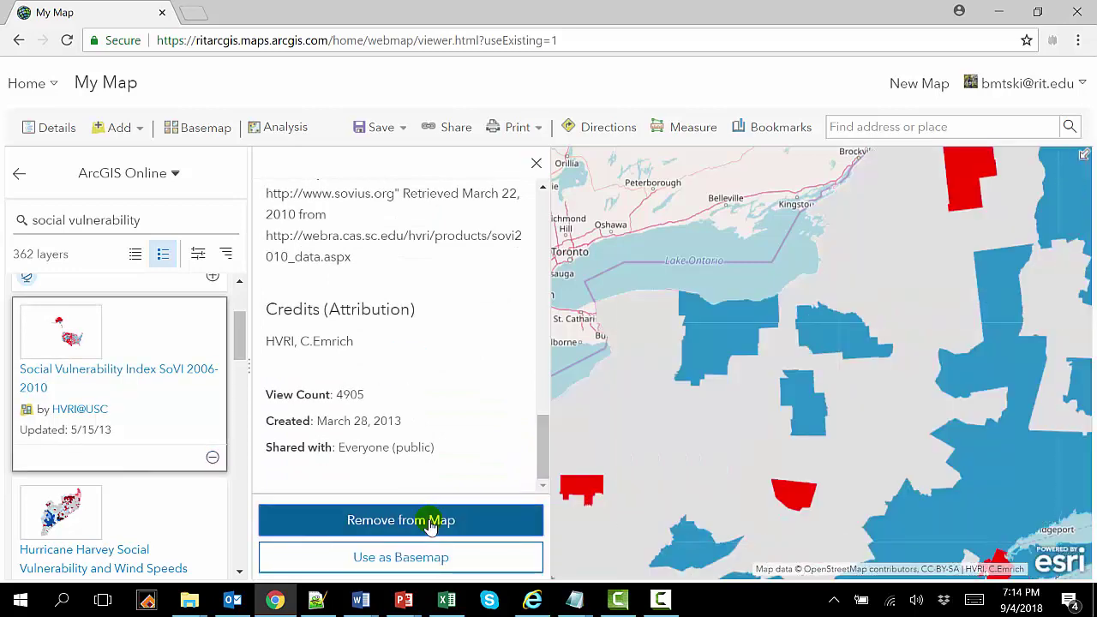
left_click(536, 162)
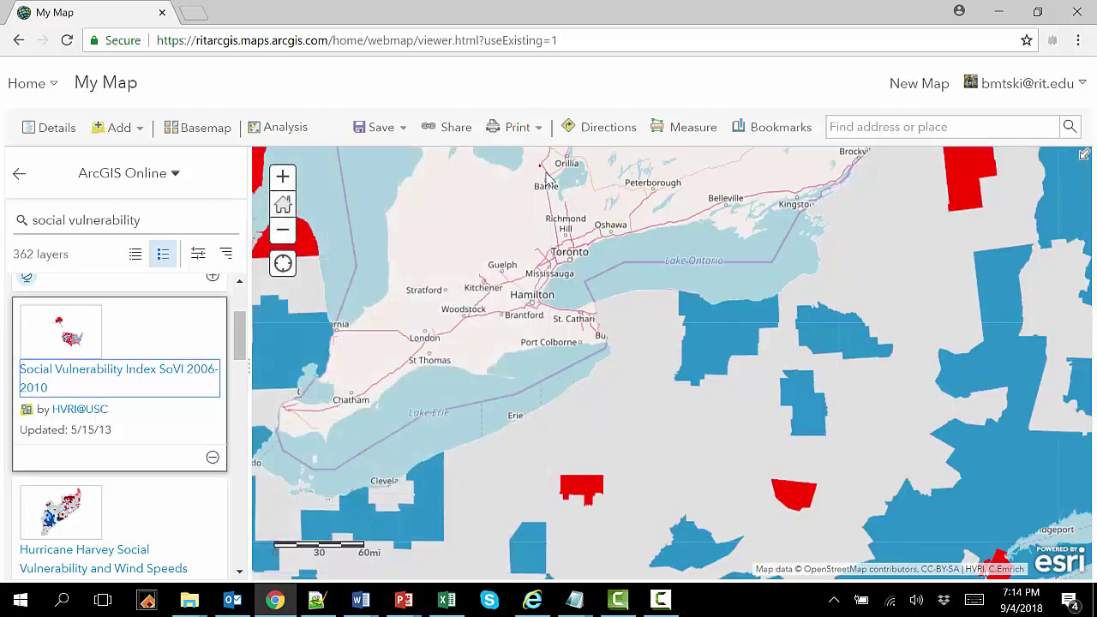
Inspect the SoVI layer's Low, Medium, High legend in Contents while panning the map
left_click(16, 175)
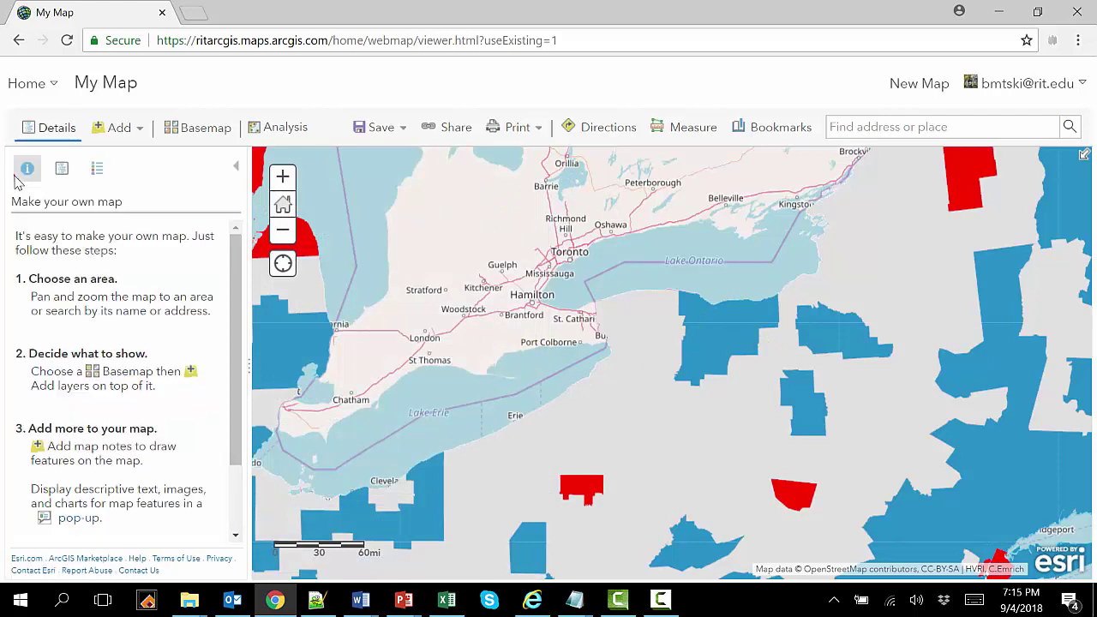
left_click(62, 171)
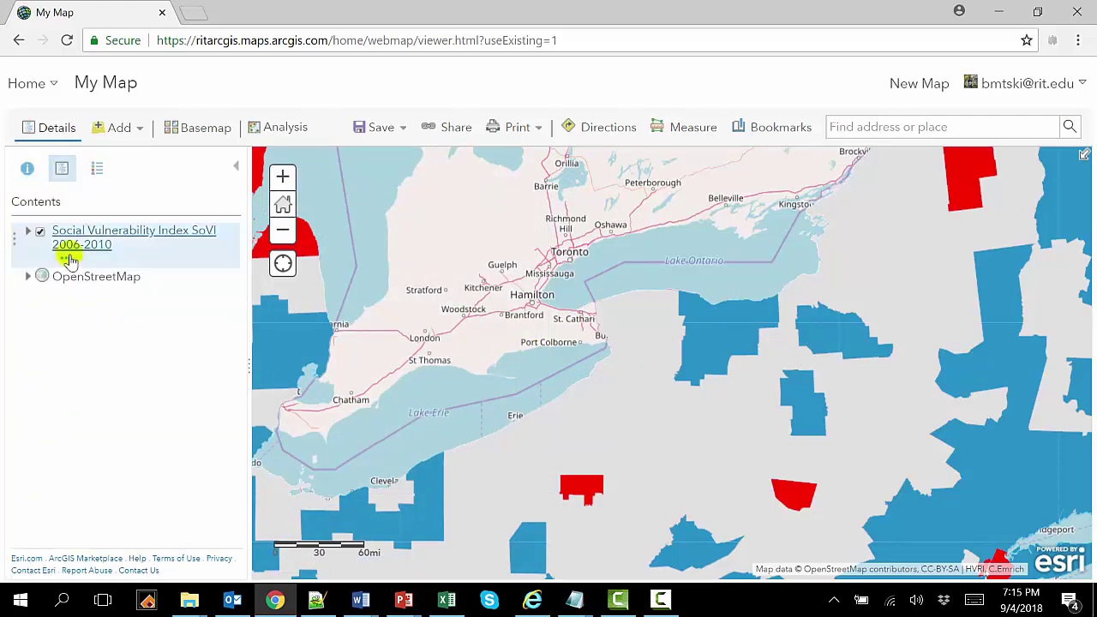
left_click(28, 232)
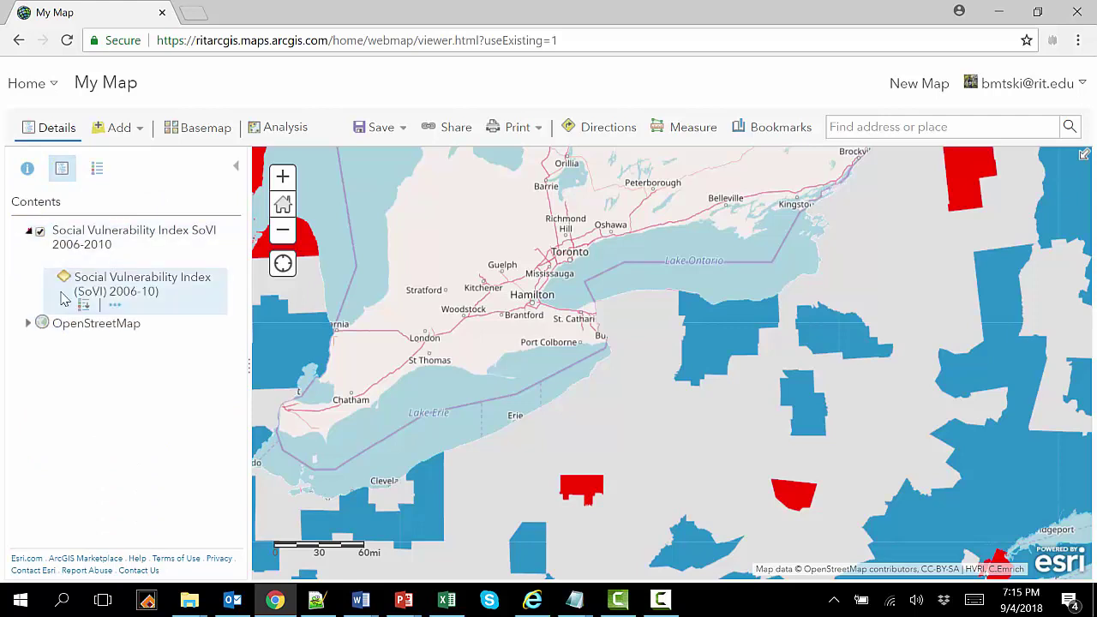
left_click(85, 307)
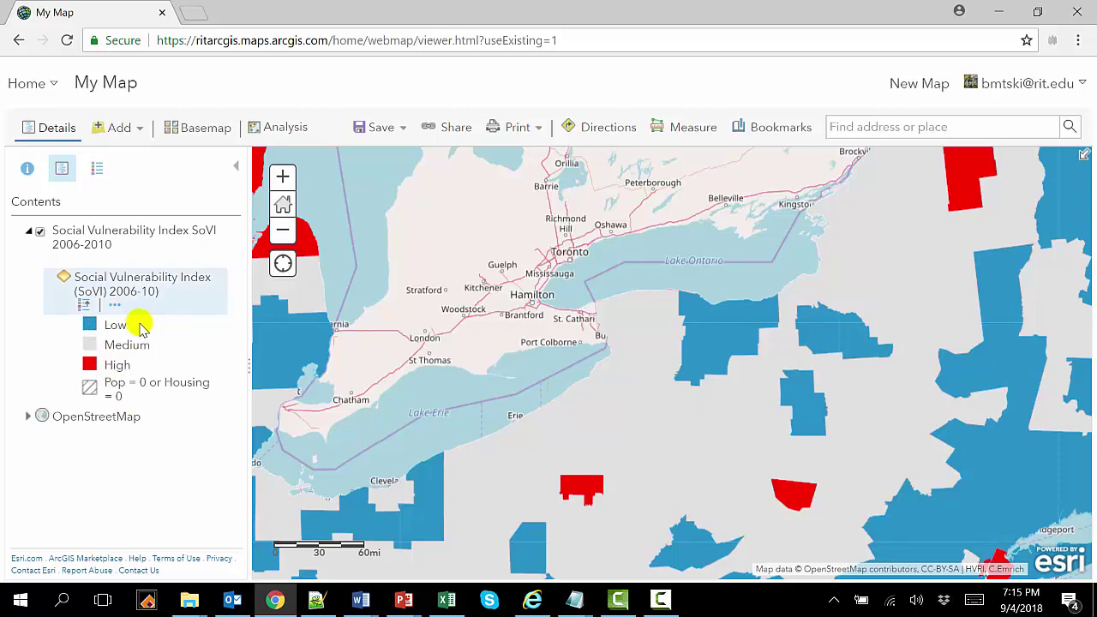
mouse_move(796, 358)
left_mouse_down()
mouse_move(514, 364)
mouse_move(639, 377)
left_mouse_up()
scroll(486, 396, "down", 1)
left_click_drag(467, 360, 580, 361)
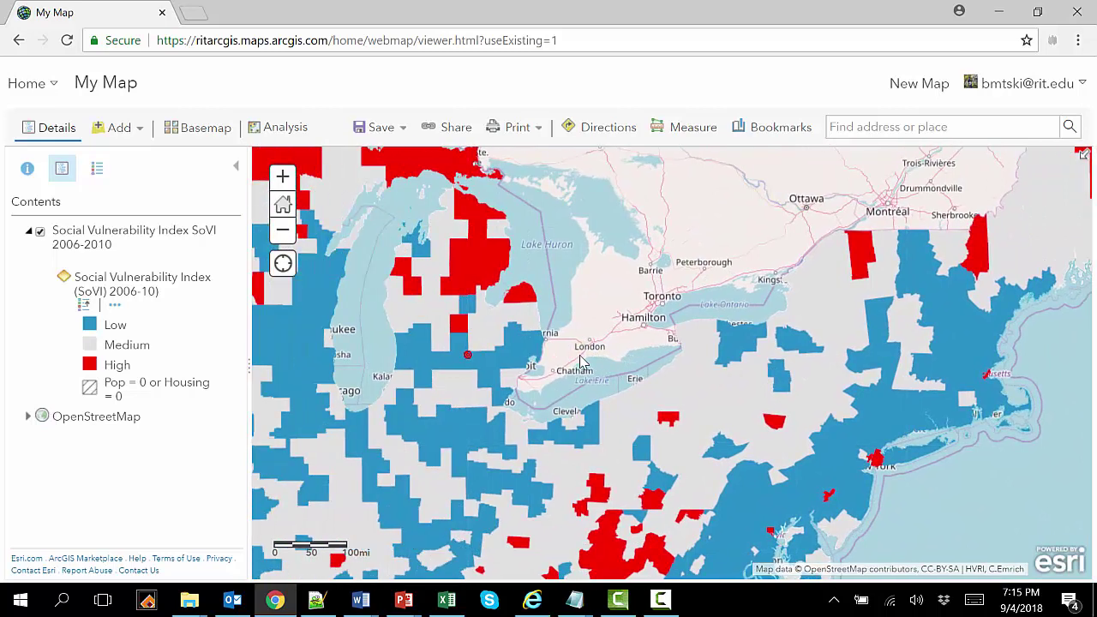
left_click(31, 234)
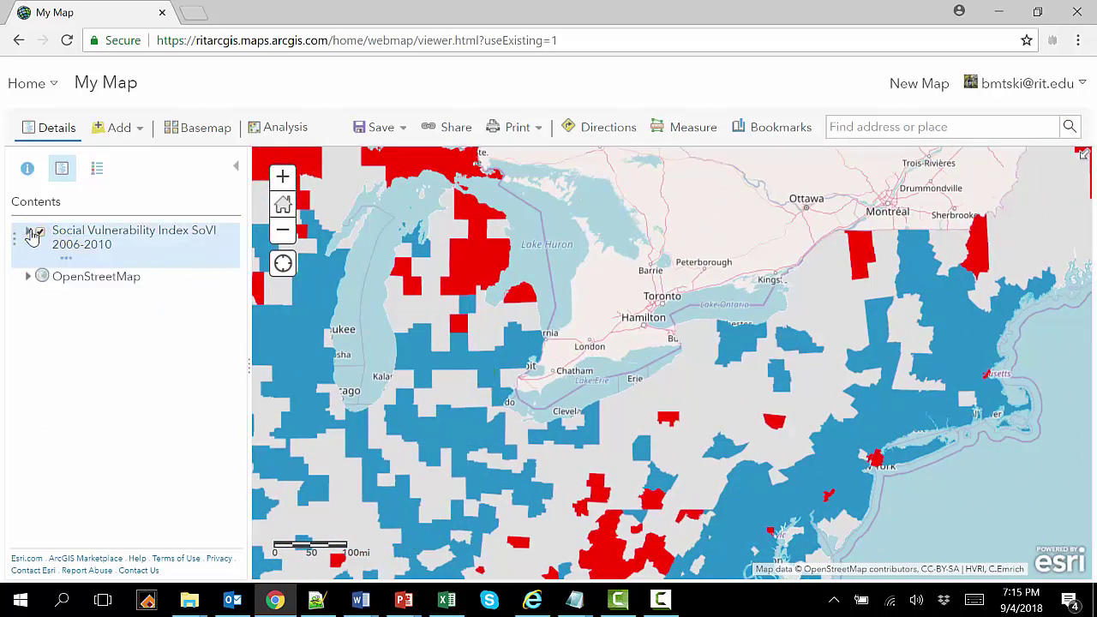
Add the CDC SVI 2014 census tract layer from the search results, then return to Contents
left_click(142, 129)
left_click(146, 155)
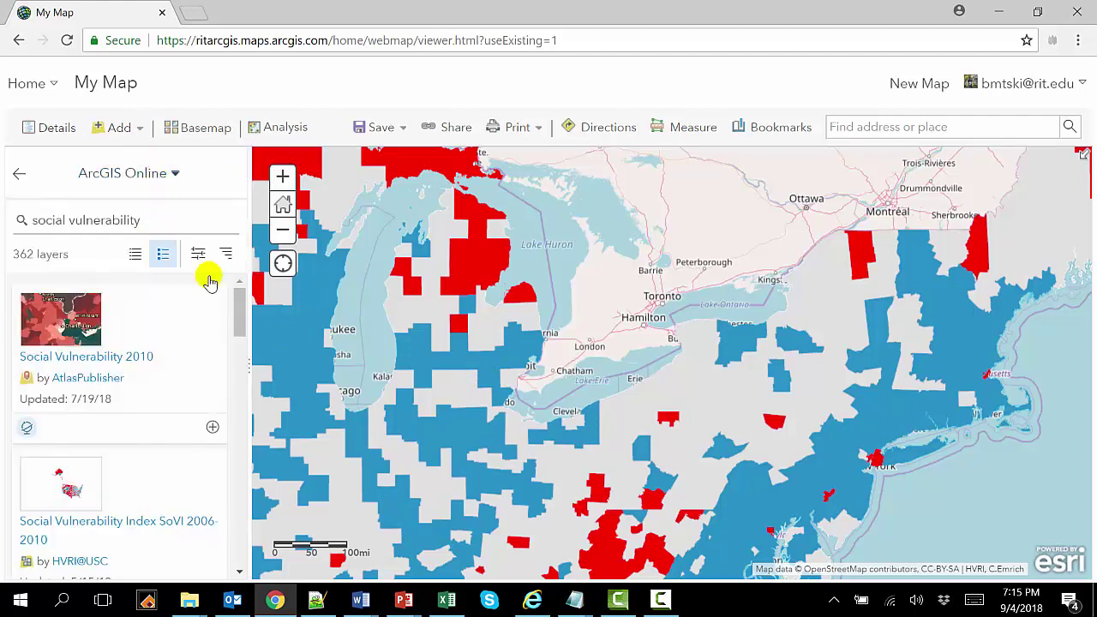
left_click_drag(244, 315, 245, 480)
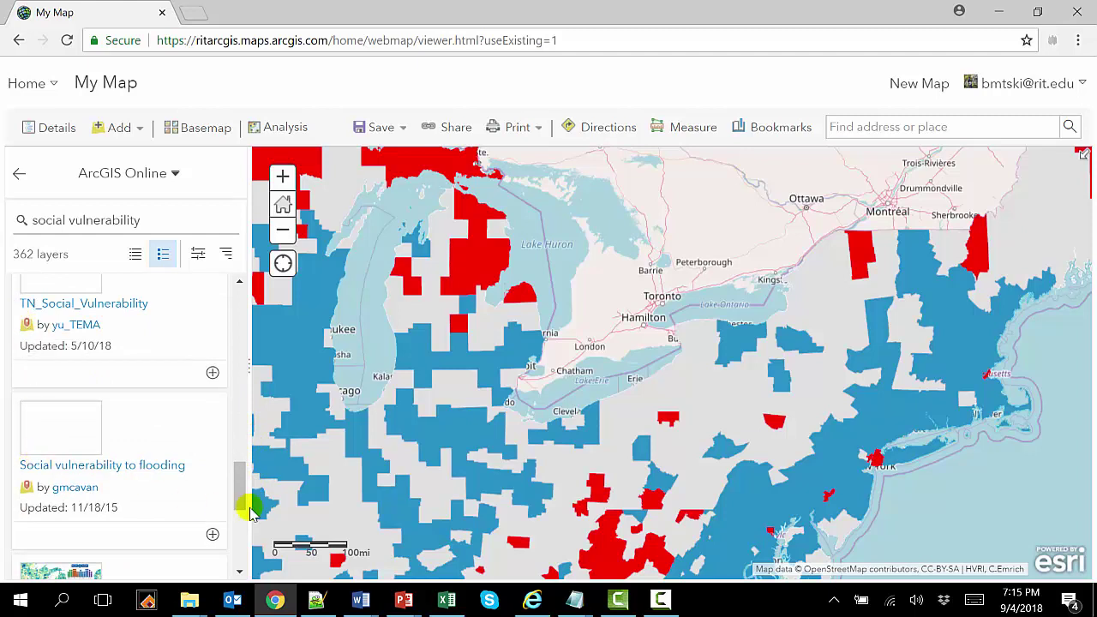
left_click_drag(238, 480, 232, 514)
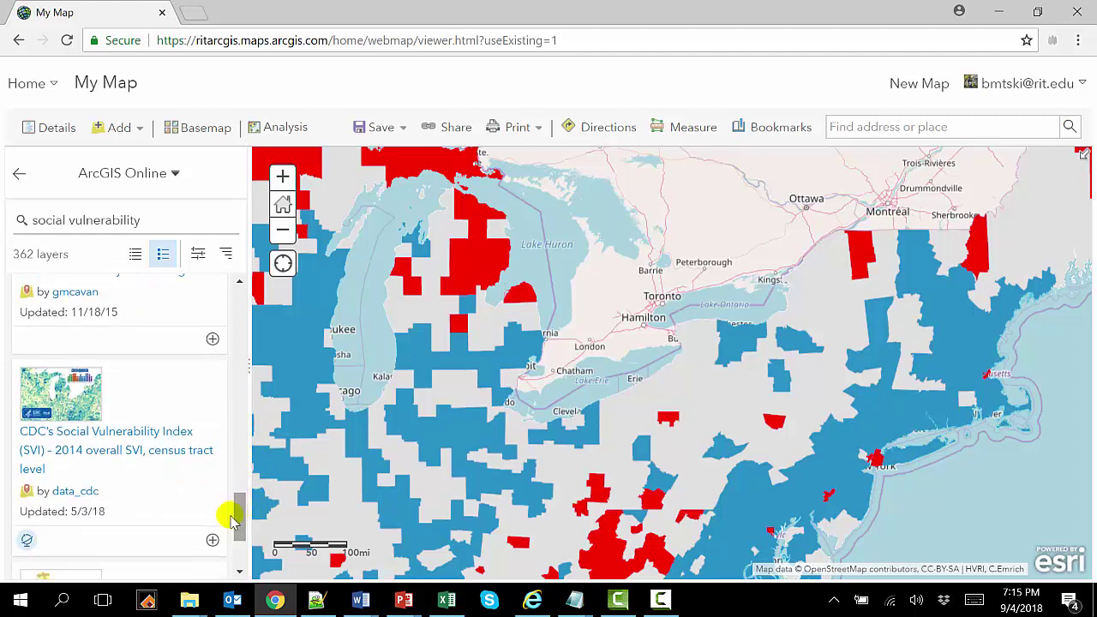
left_click(115, 452)
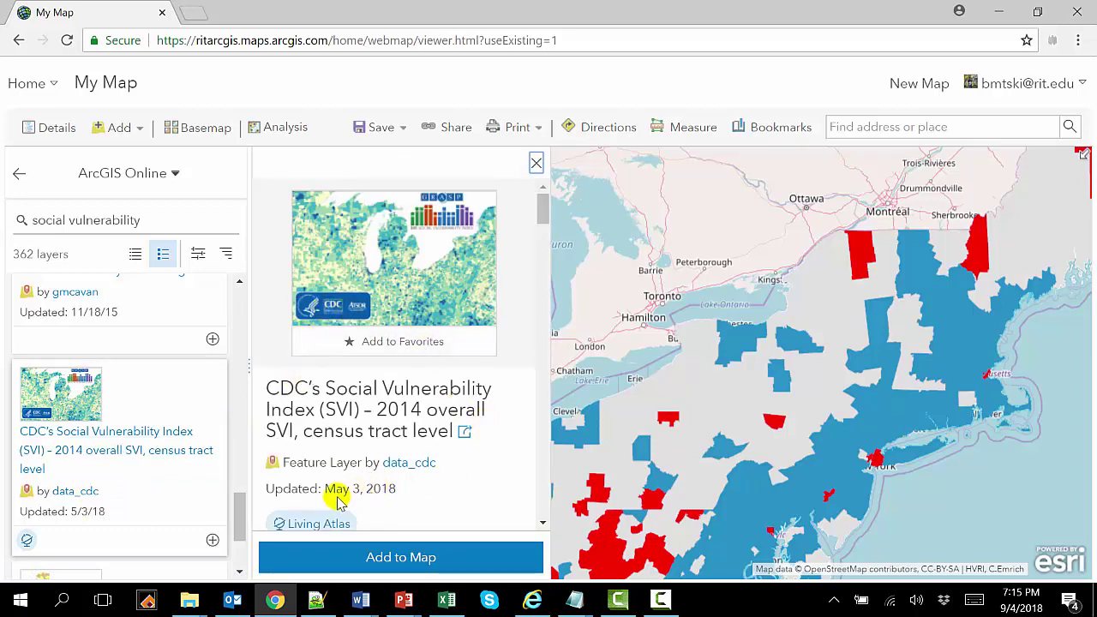
left_click_drag(329, 486, 403, 489)
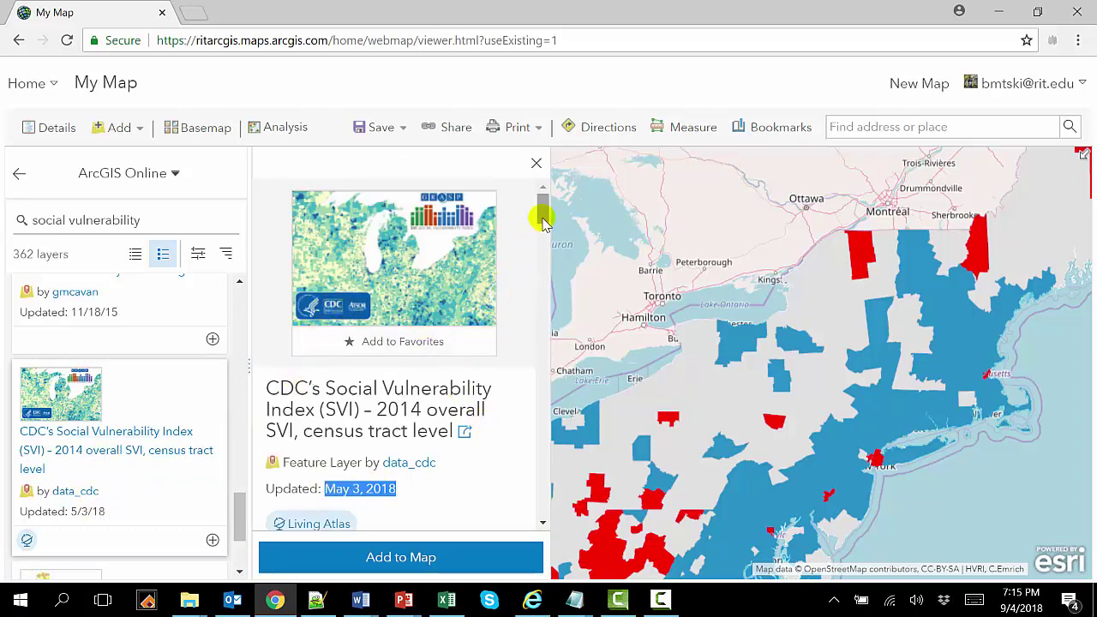
mouse_move(541, 214)
left_mouse_down()
mouse_move(526, 421)
mouse_move(531, 195)
left_mouse_up()
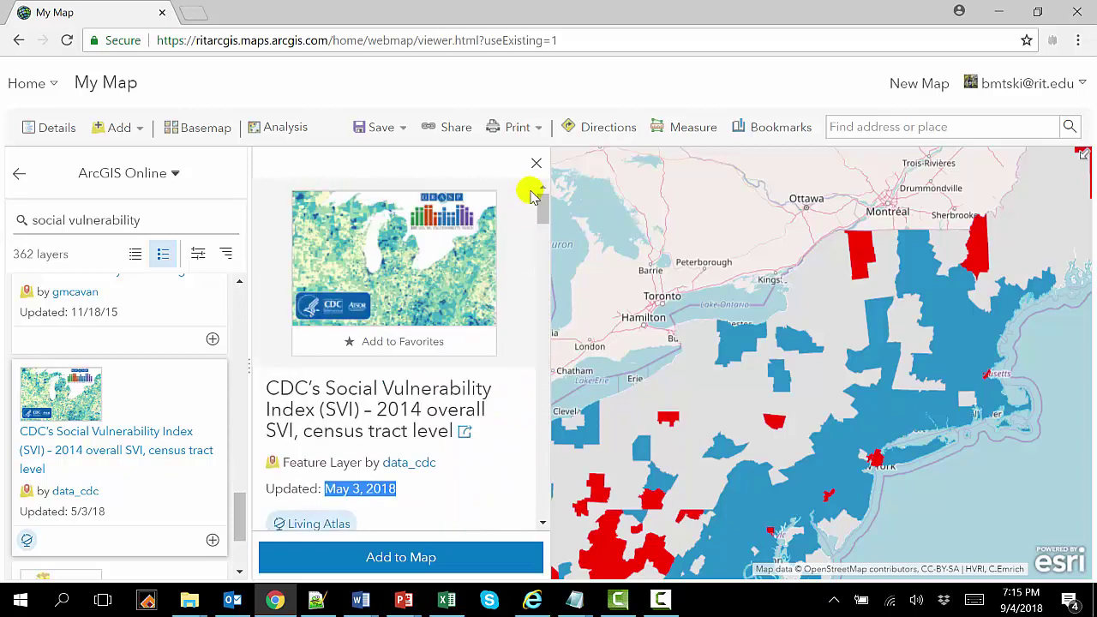
left_click(392, 557)
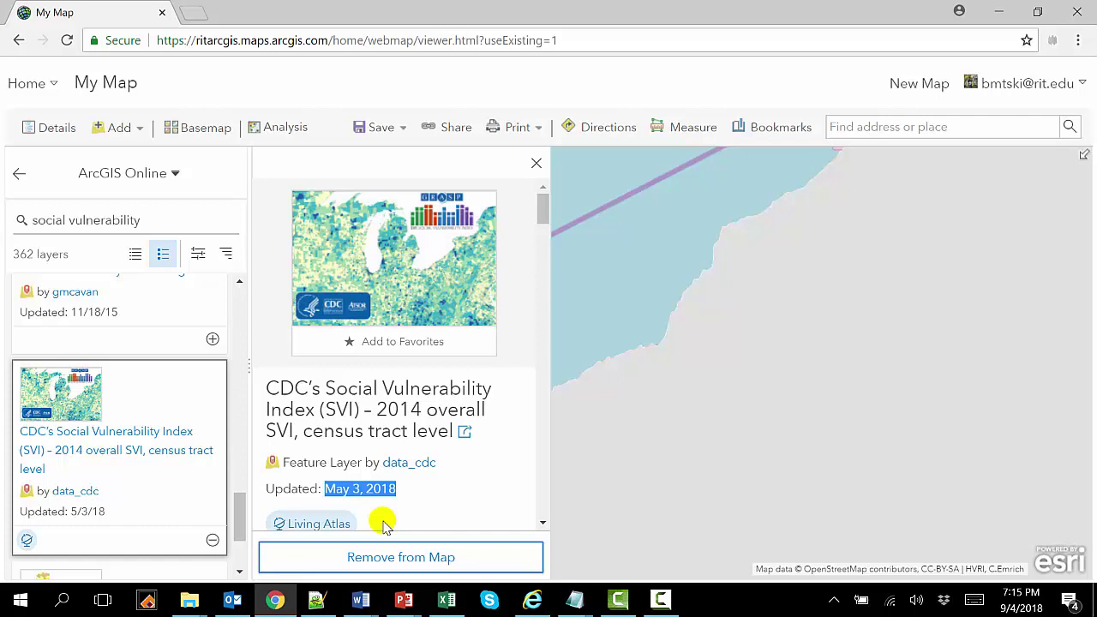
left_click(537, 164)
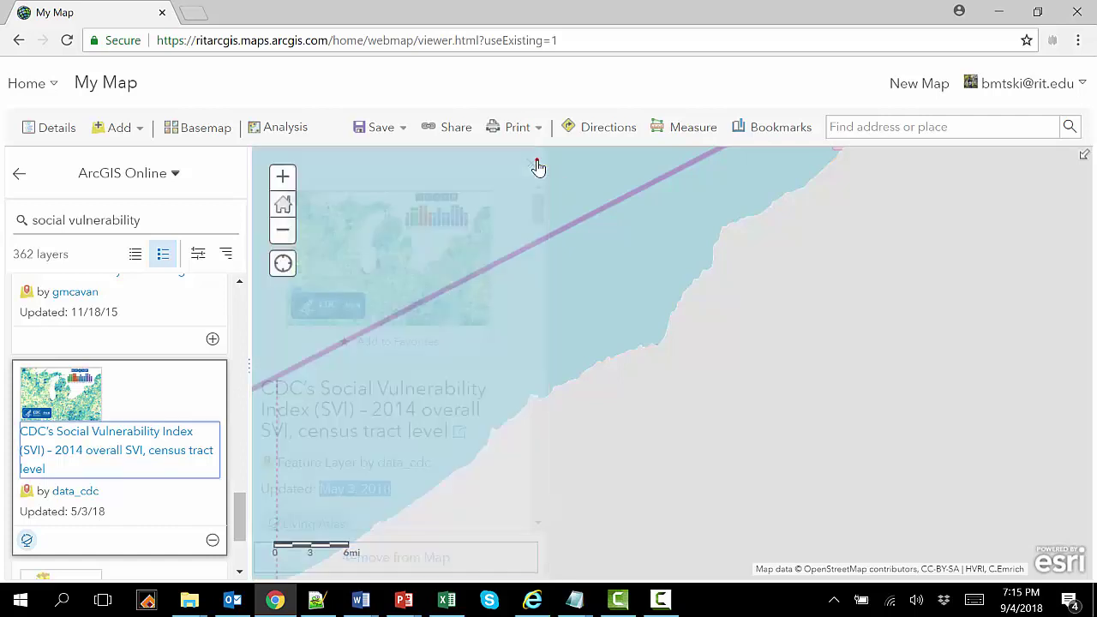
left_click(17, 178)
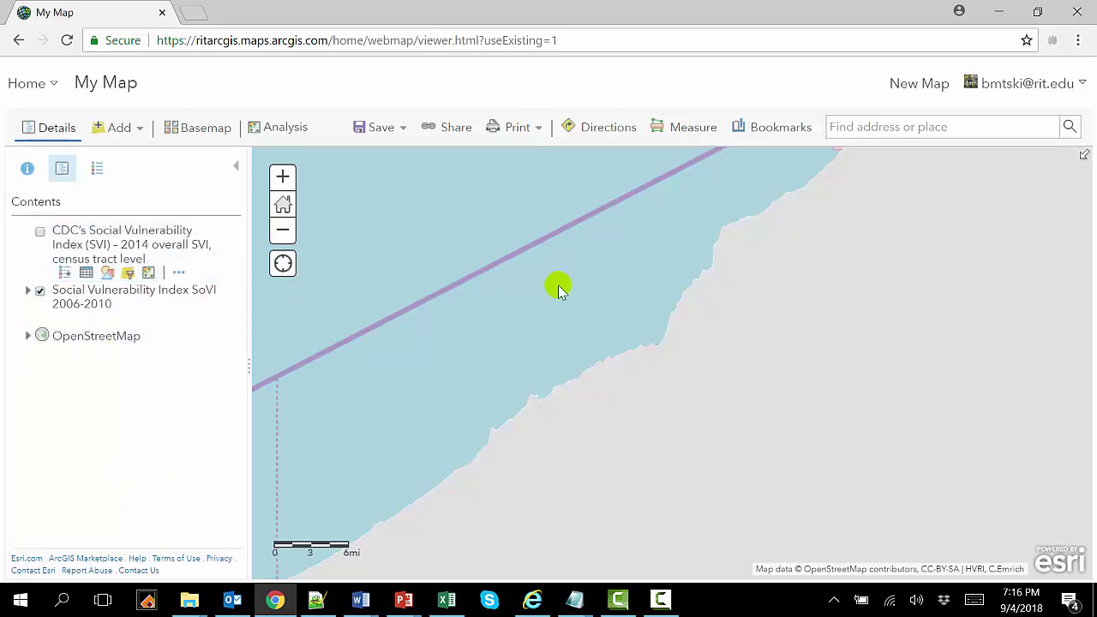
Turn off SoVI 2006-2010, turn on CDC SVI 2014, and zoom the map onto Rochester
scroll(658, 285, "down", 3)
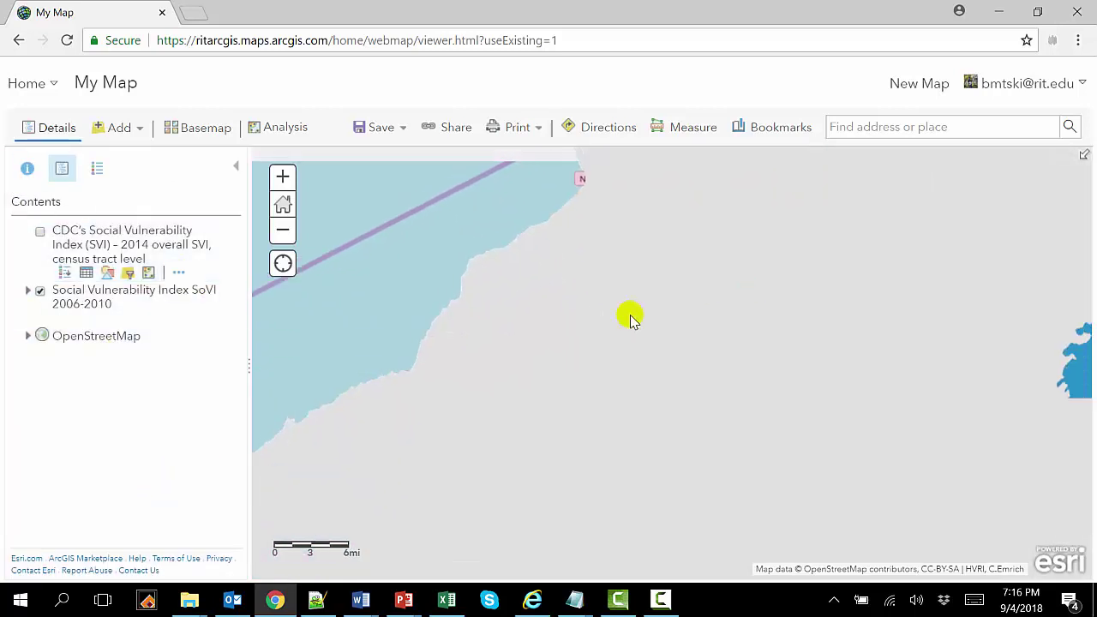
left_click_drag(666, 299, 472, 311)
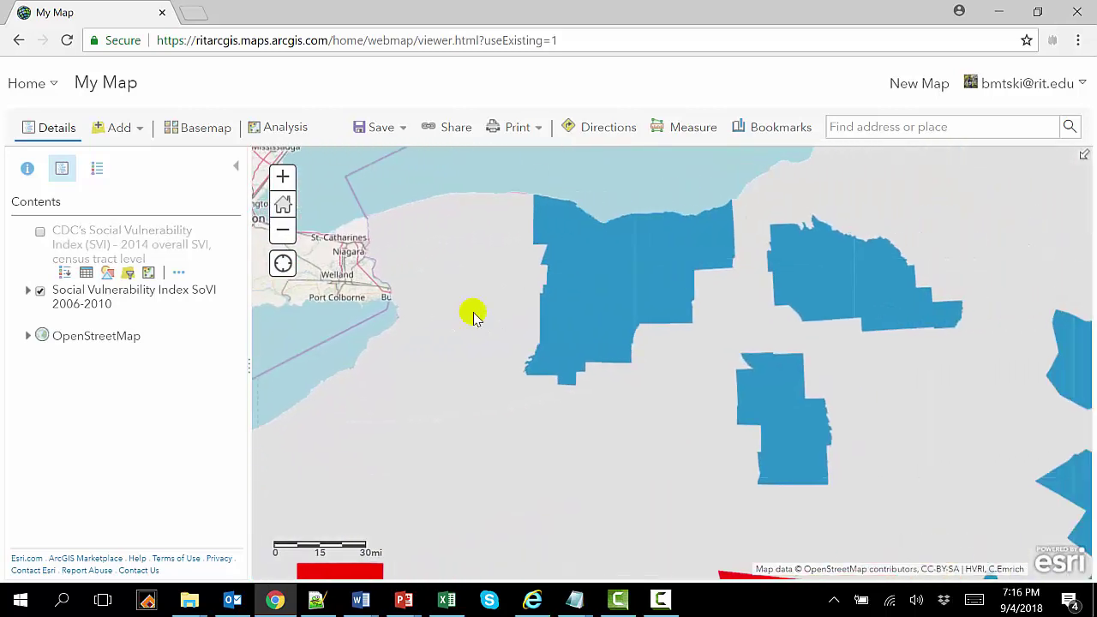
left_click(40, 292)
left_click(39, 232)
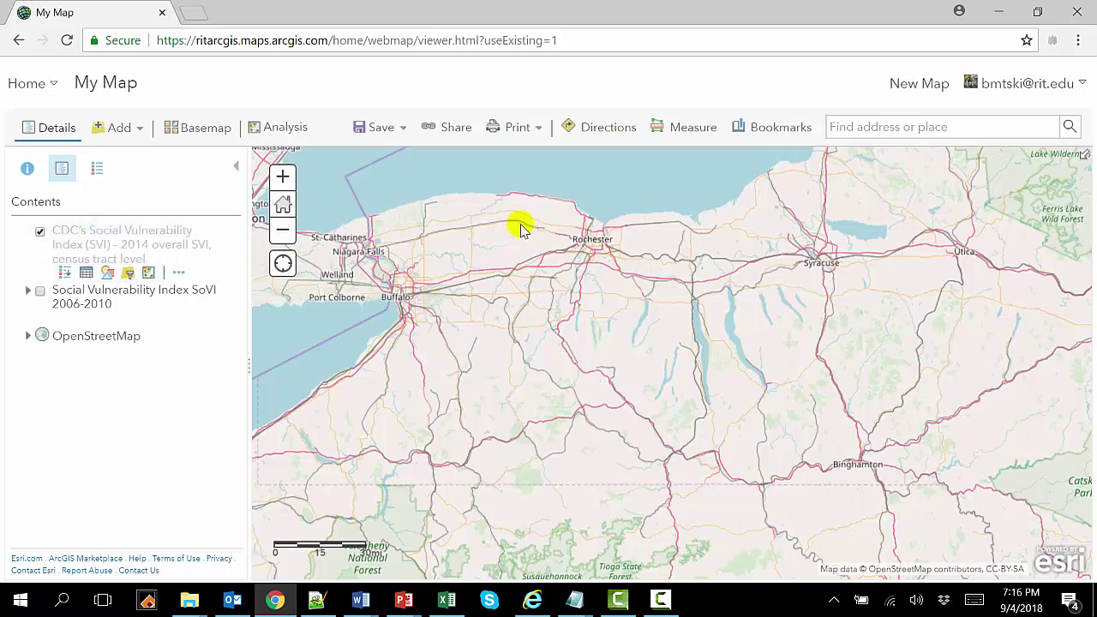
scroll(600, 236, "up", 1)
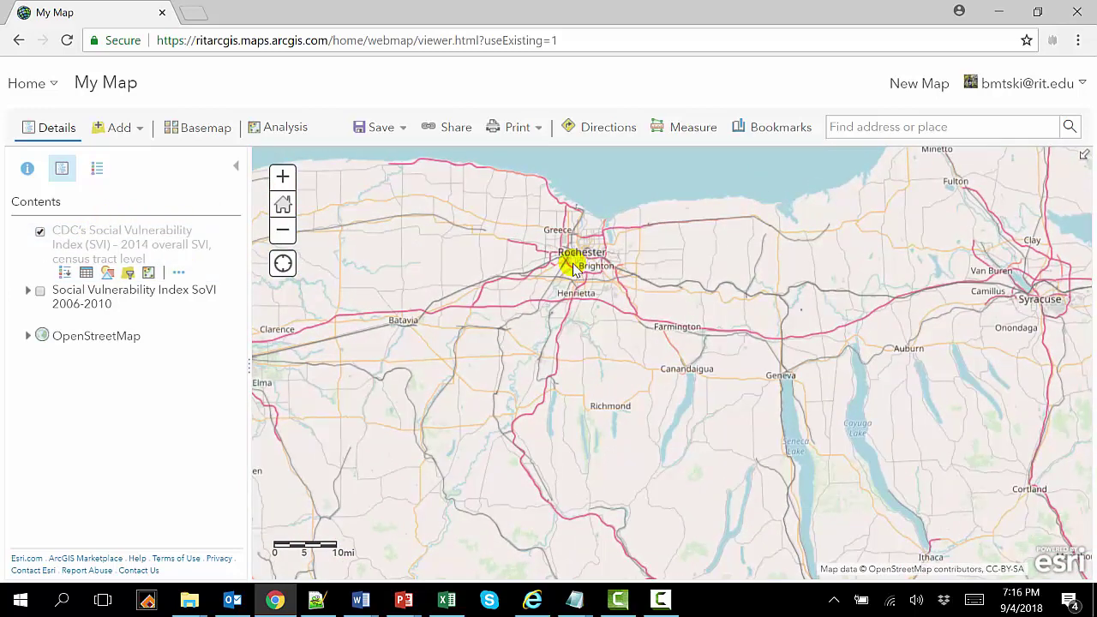
scroll(573, 267, "up", 1)
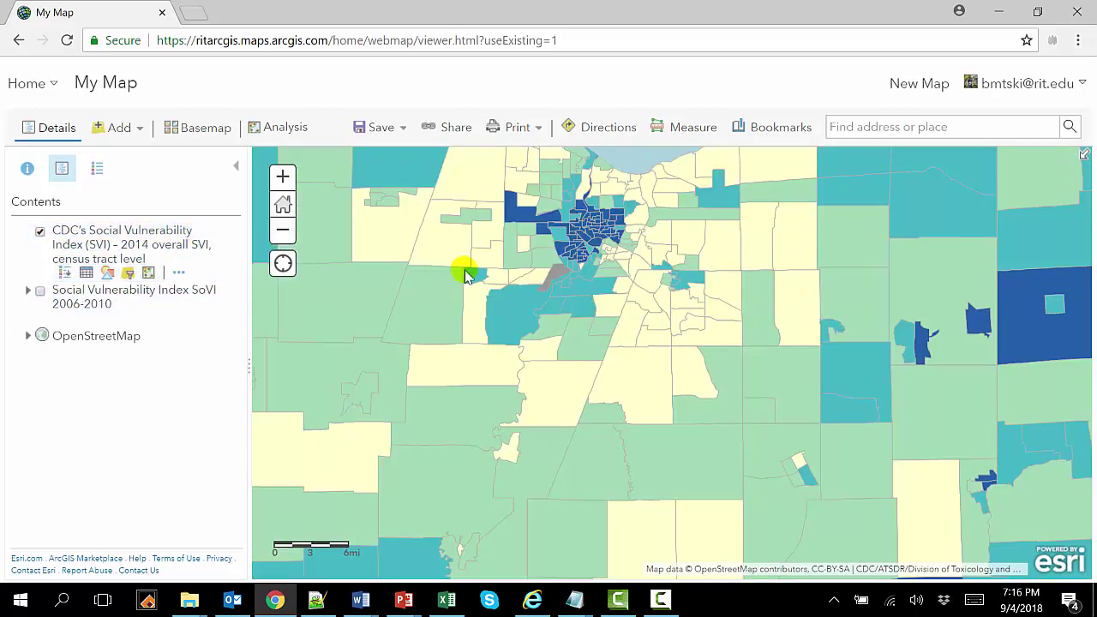
left_click_drag(574, 294, 619, 345)
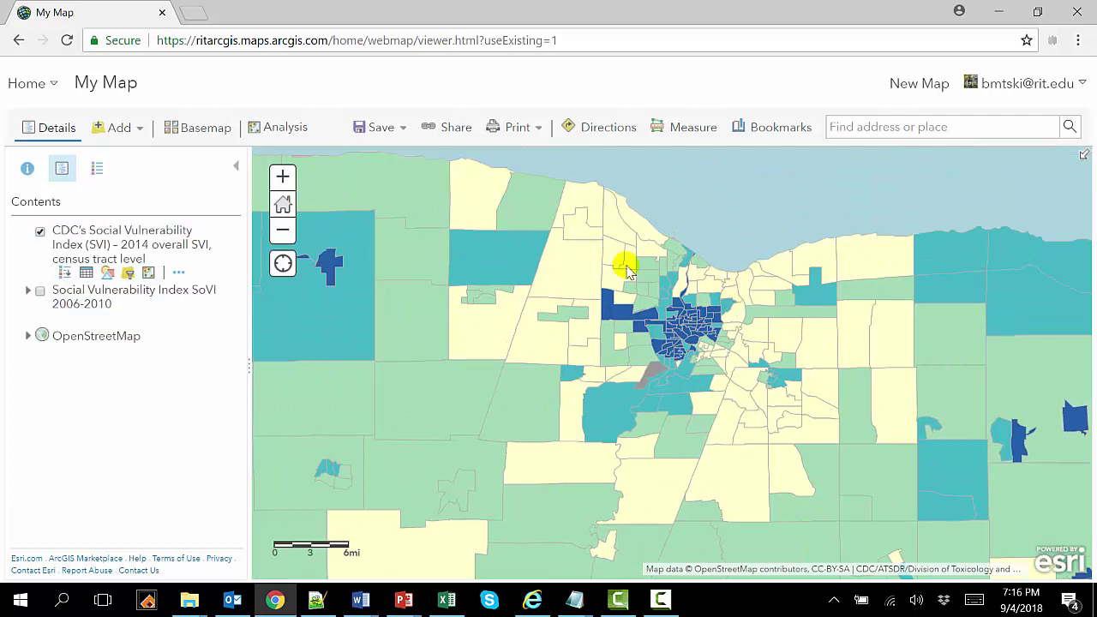
left_click(87, 273)
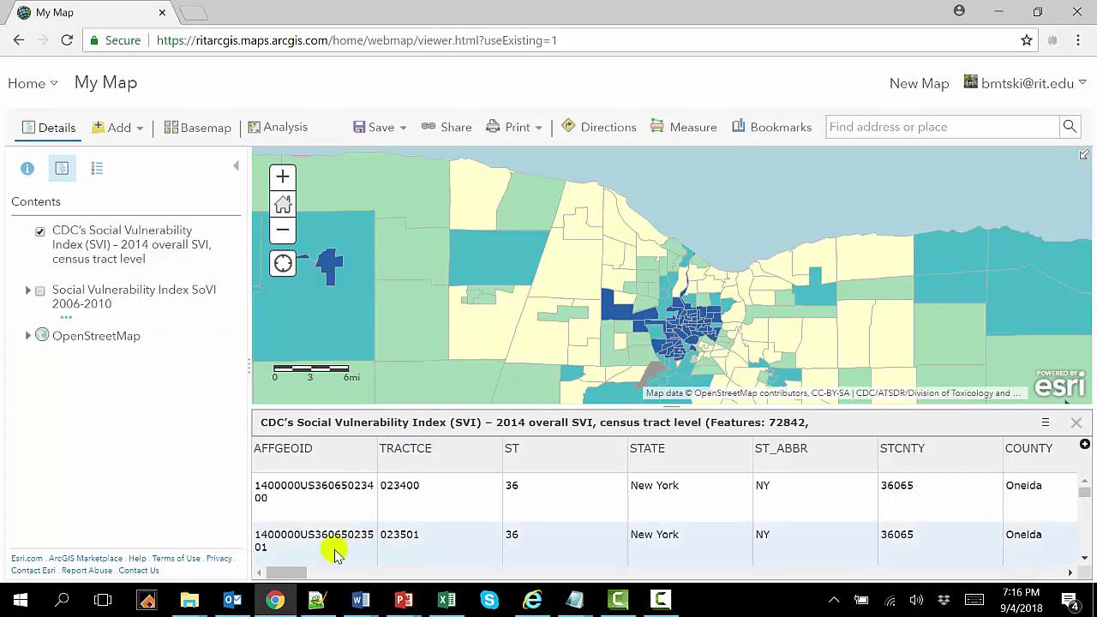
left_click_drag(286, 572, 561, 572)
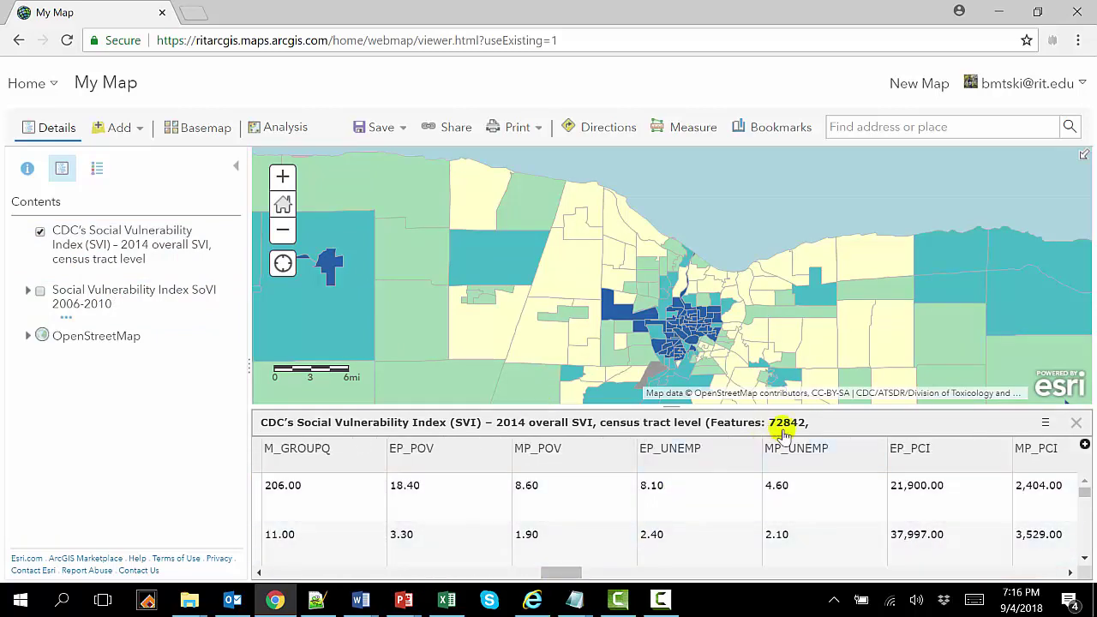
left_click(1076, 423)
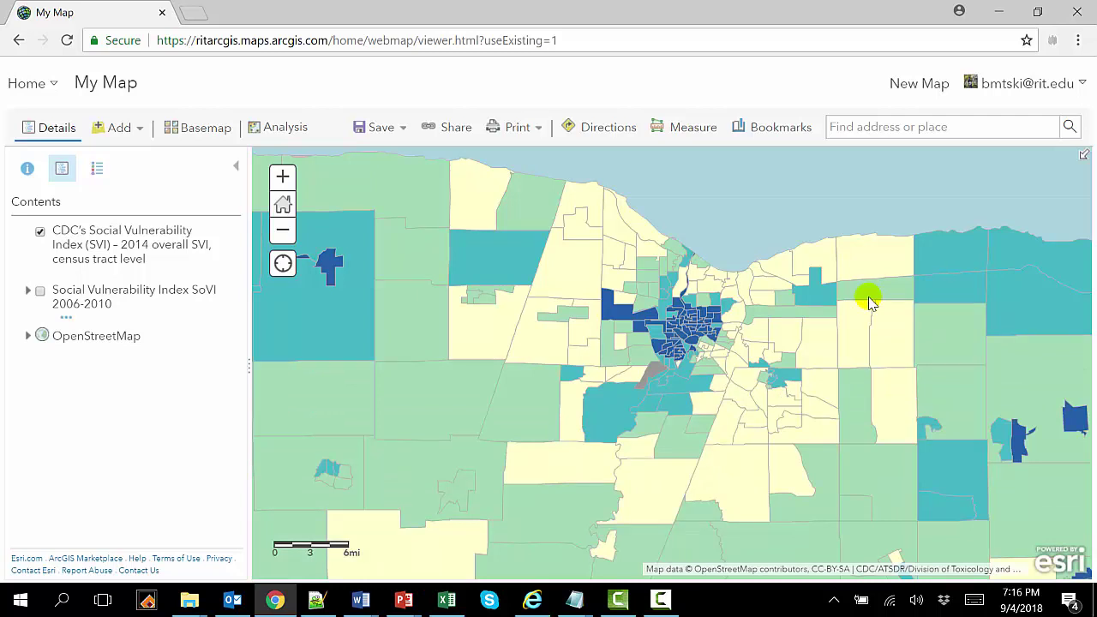
left_click(137, 128)
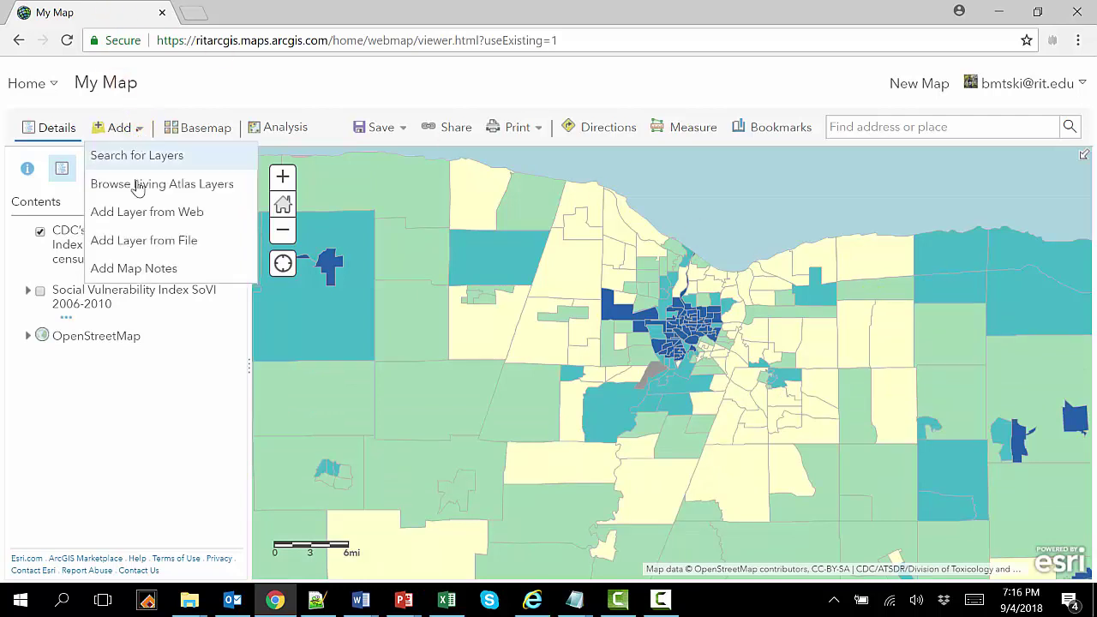
left_click(140, 157)
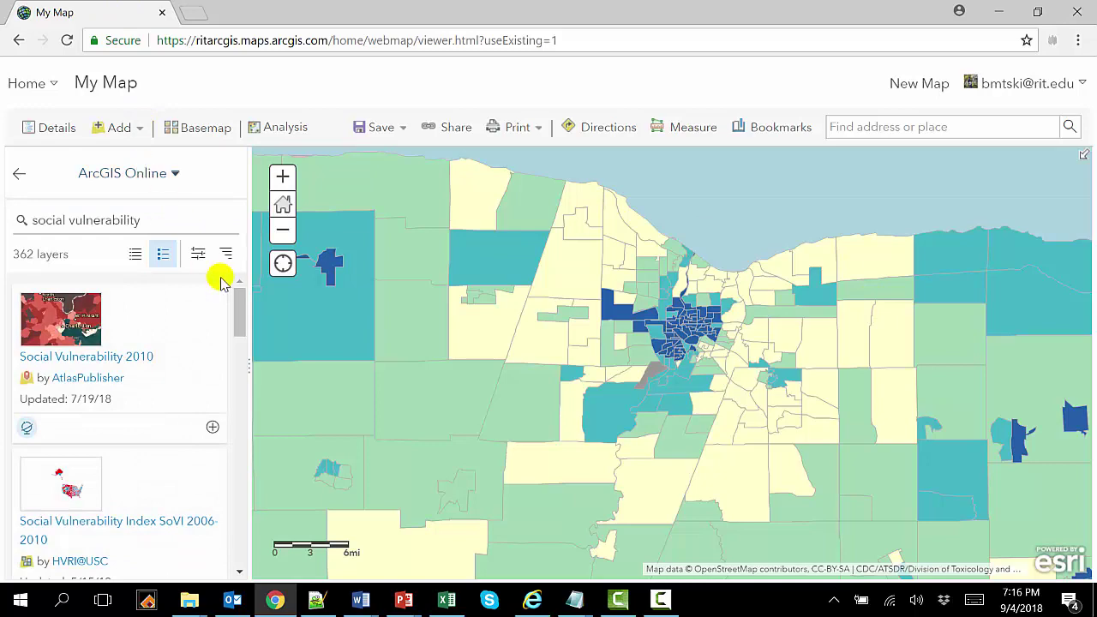
left_click_drag(239, 305, 276, 285)
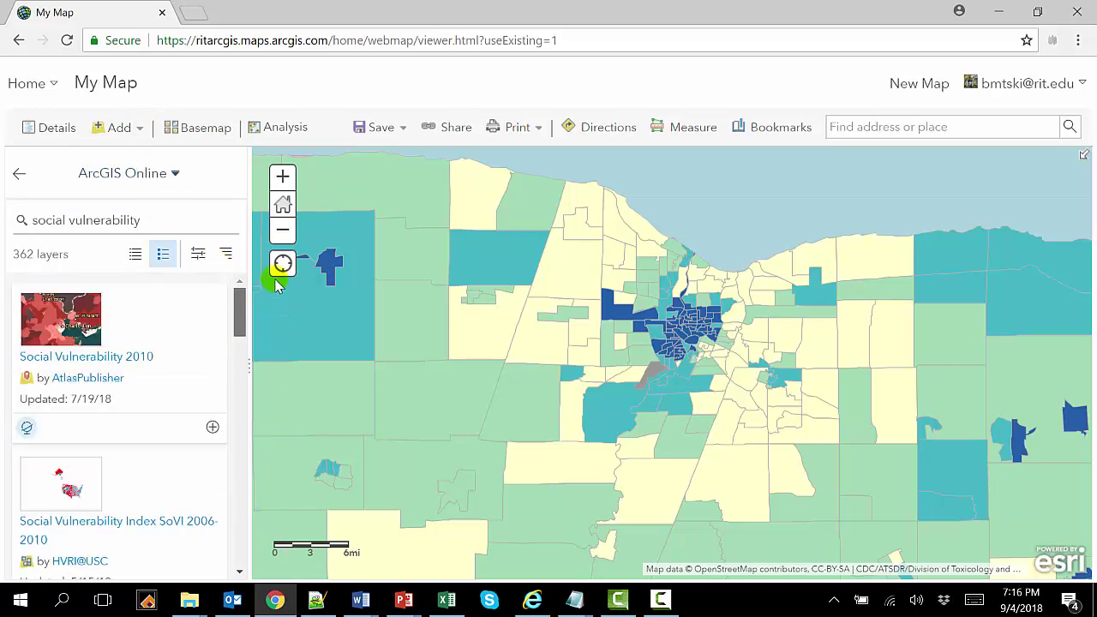
left_click(18, 179)
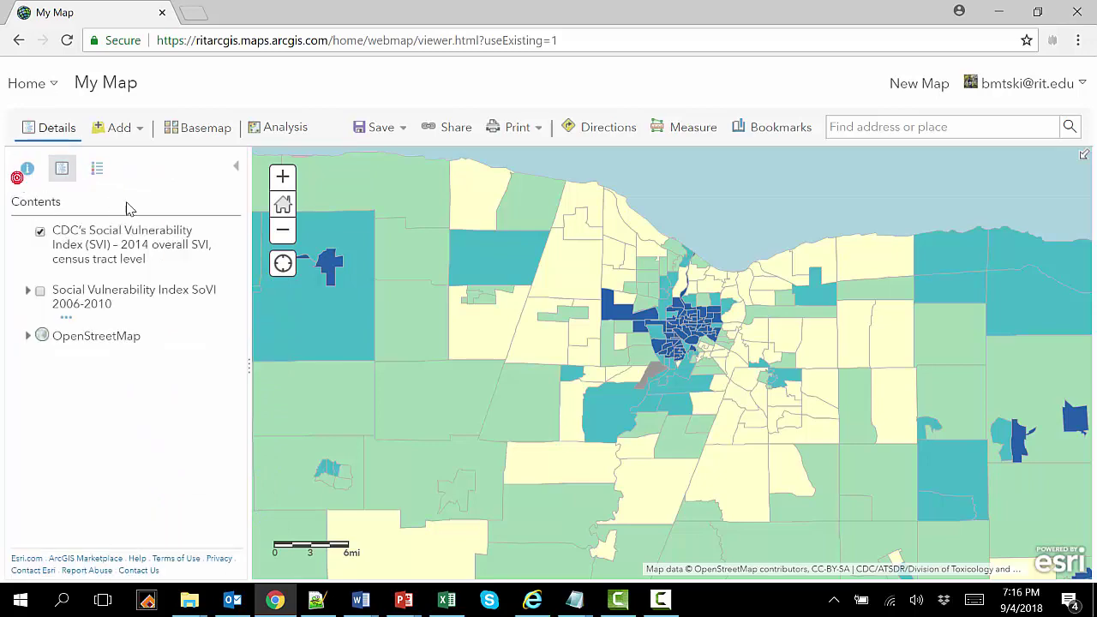
left_click_drag(692, 326, 658, 358)
scroll(658, 358, "up", 2)
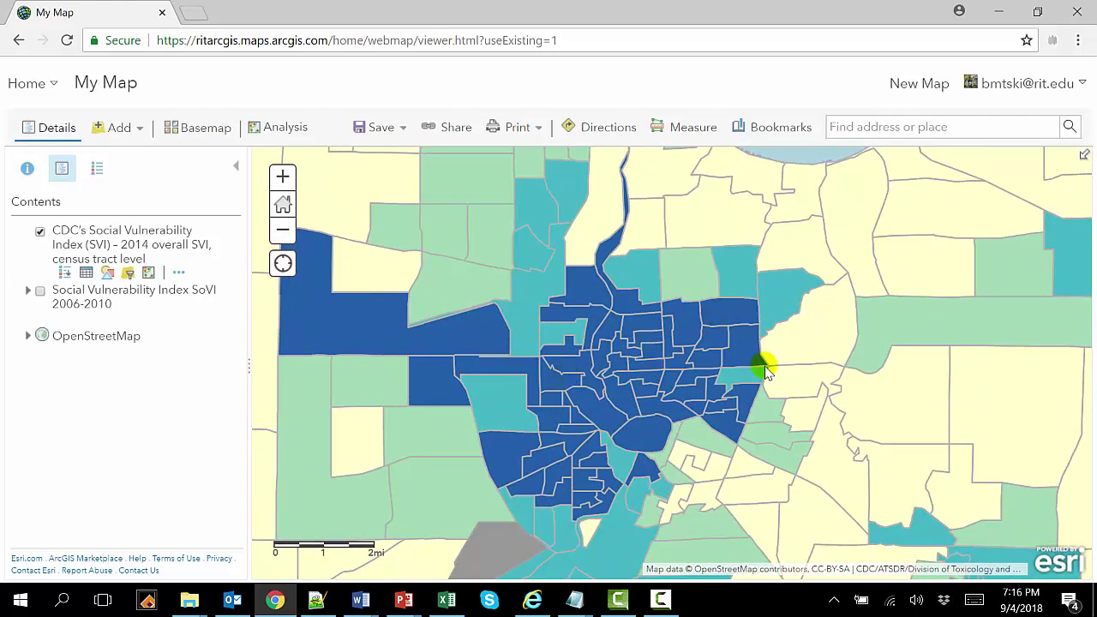
Browse the pattern analysis tools and read the Find Hot Spots description
left_click(286, 130)
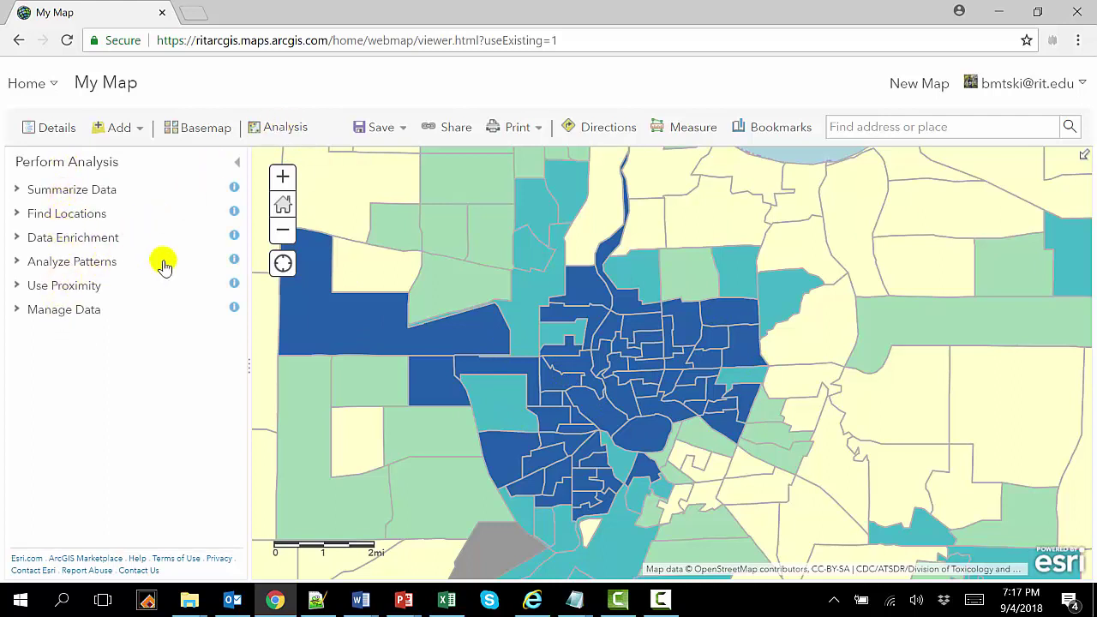
left_click(52, 266)
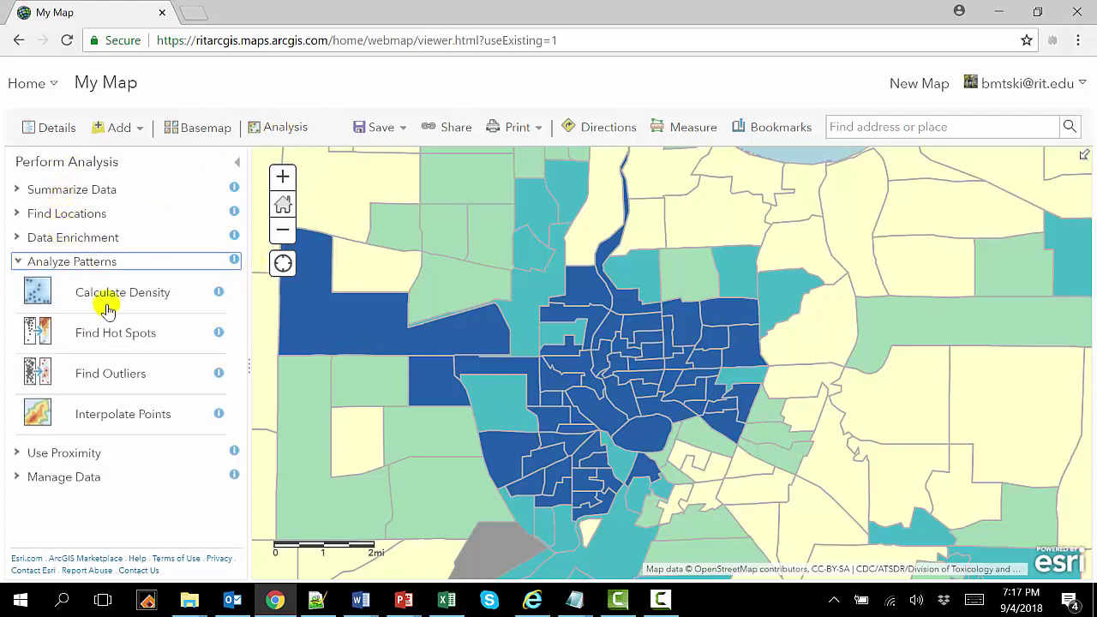
left_click(219, 333)
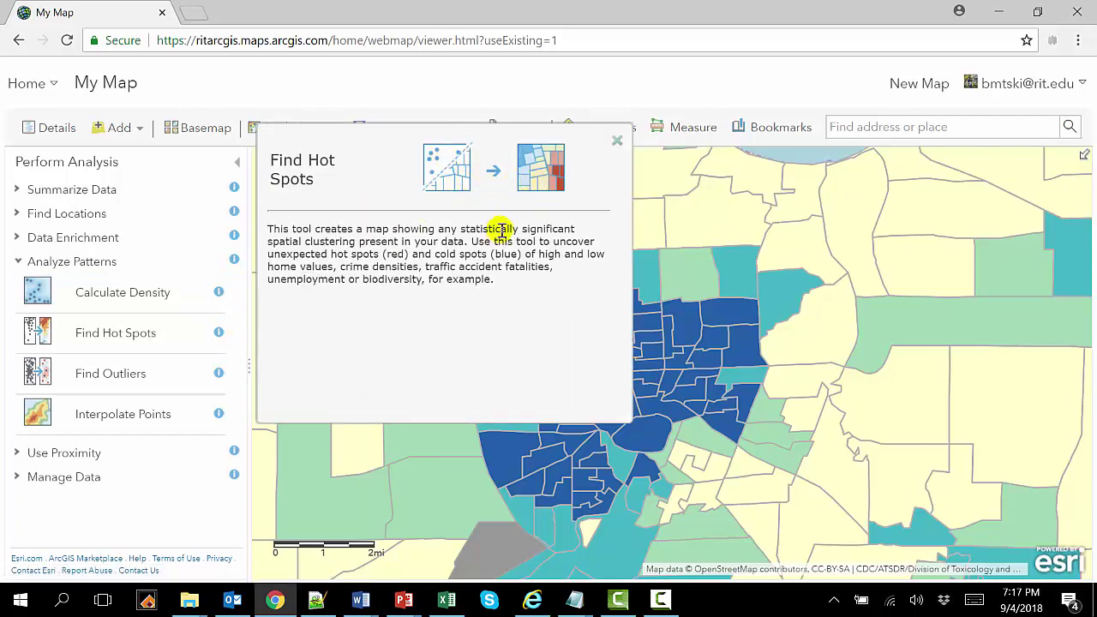
left_click(616, 141)
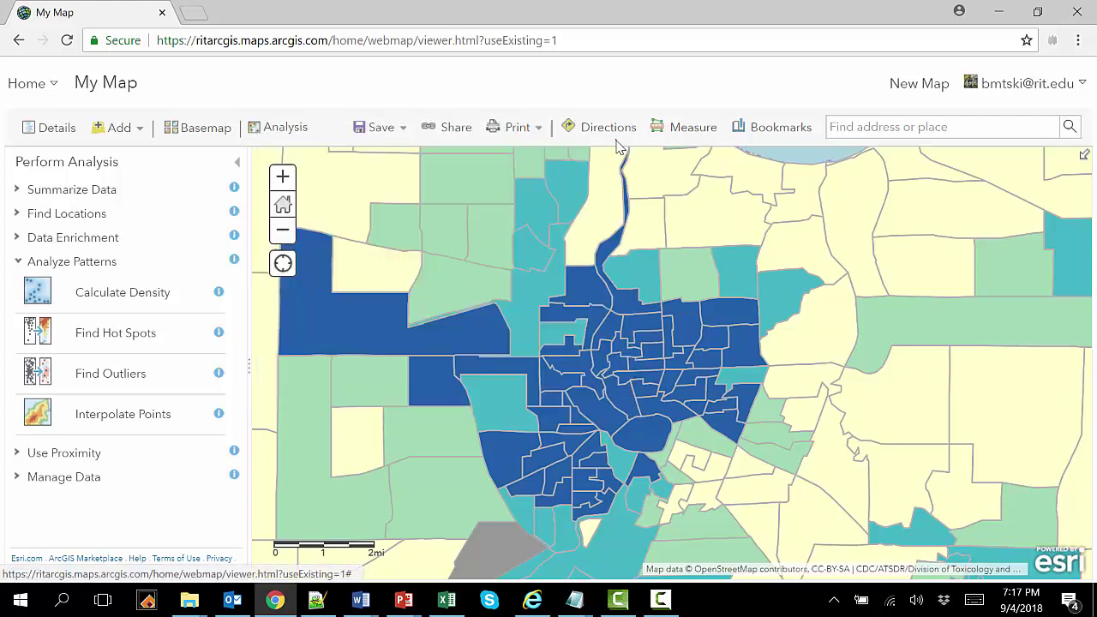
Run Find Hot Spots on the CDC SVI layer using the E_AGE65 field
left_click(129, 332)
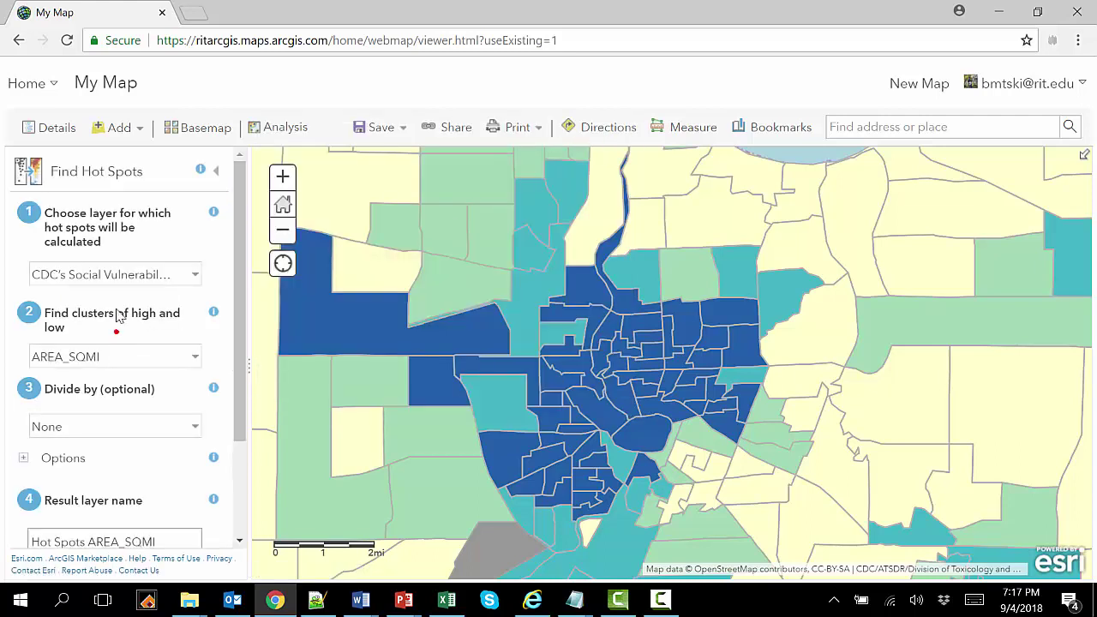
left_click(192, 278)
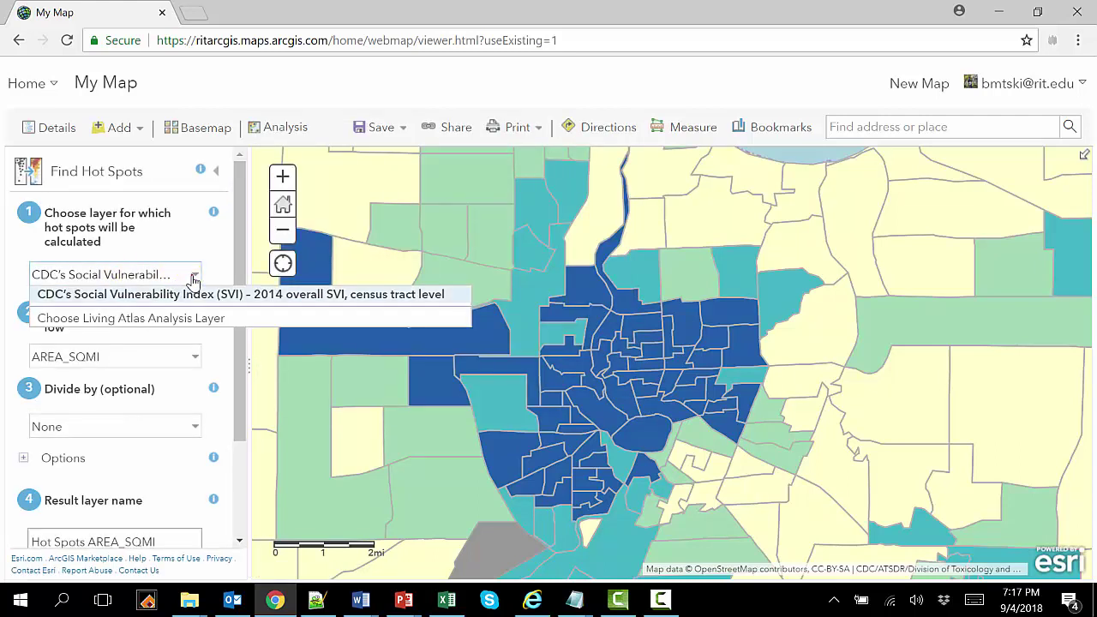
left_click(401, 296)
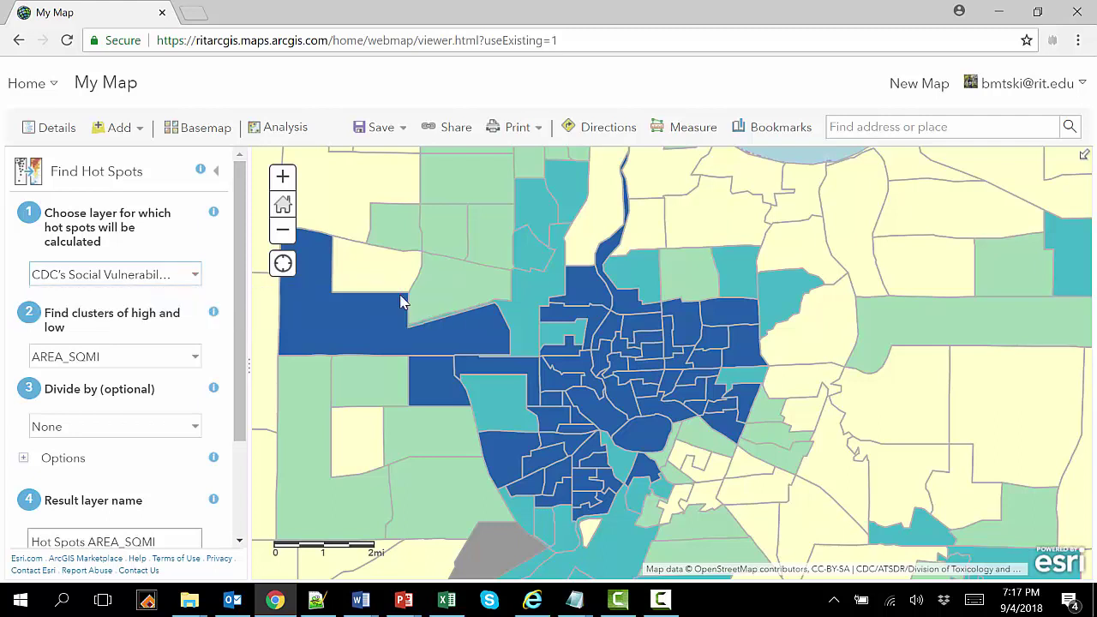
left_click(194, 360)
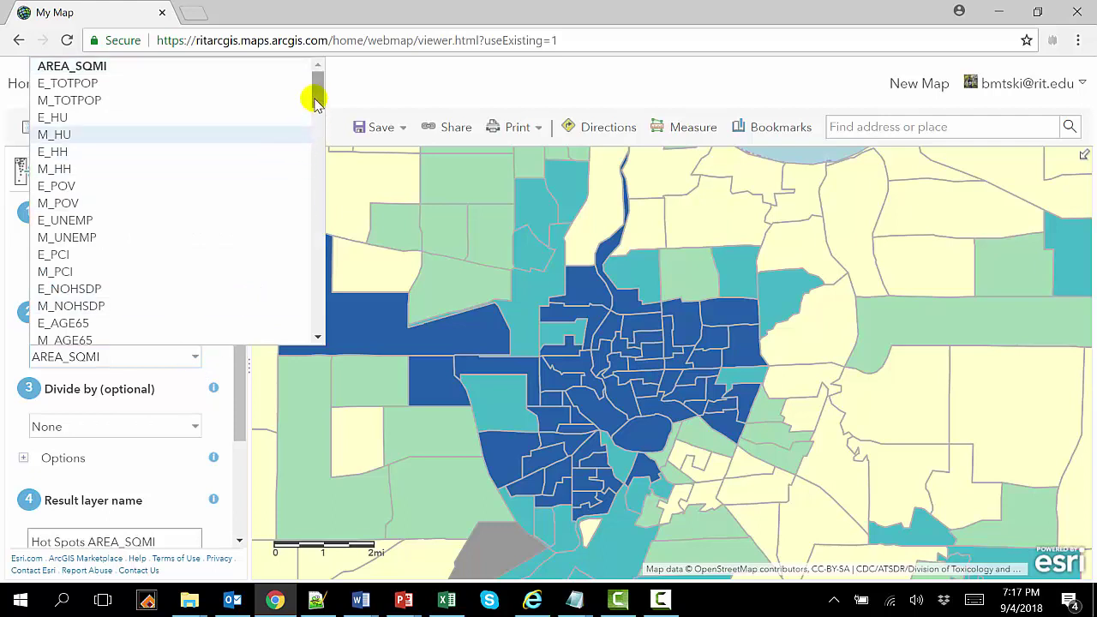
left_click_drag(313, 98, 316, 117)
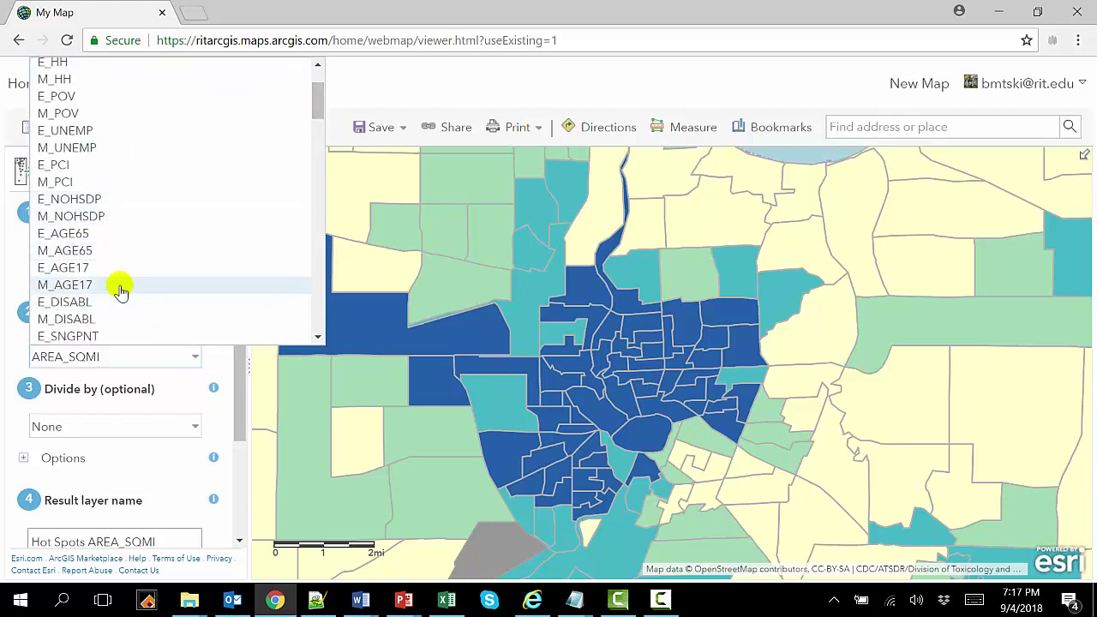
left_click(94, 235)
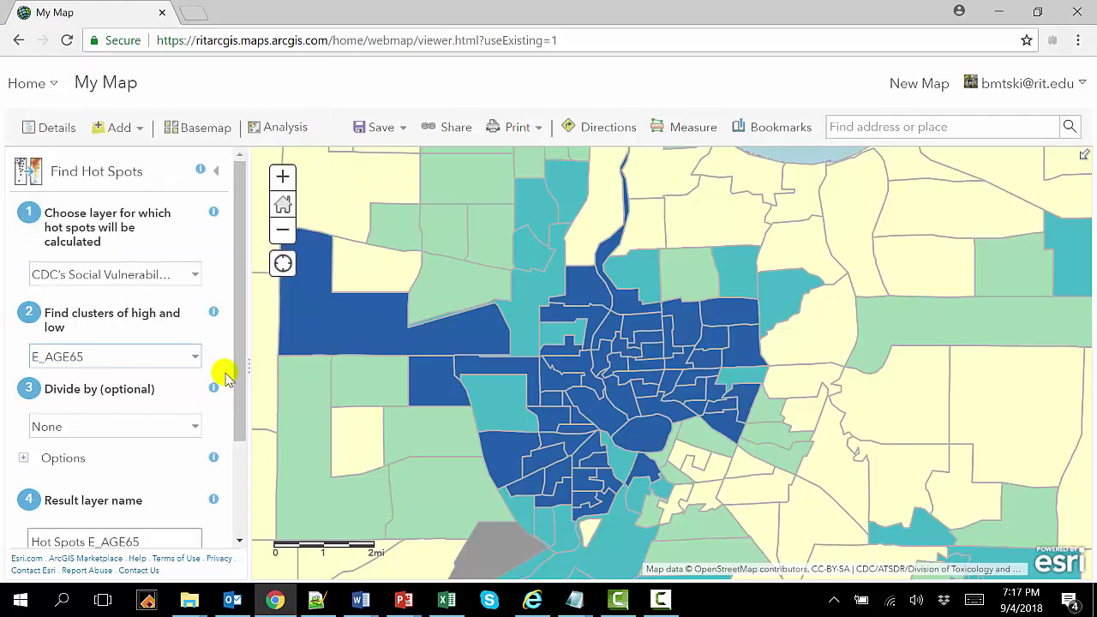
left_click_drag(245, 311, 238, 429)
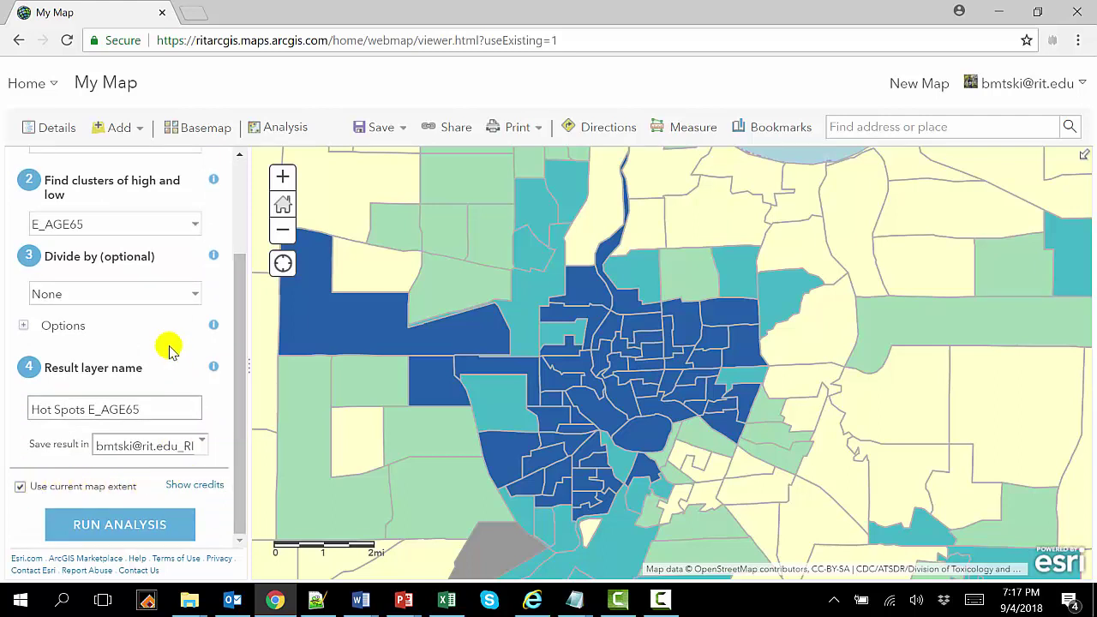
left_click(145, 526)
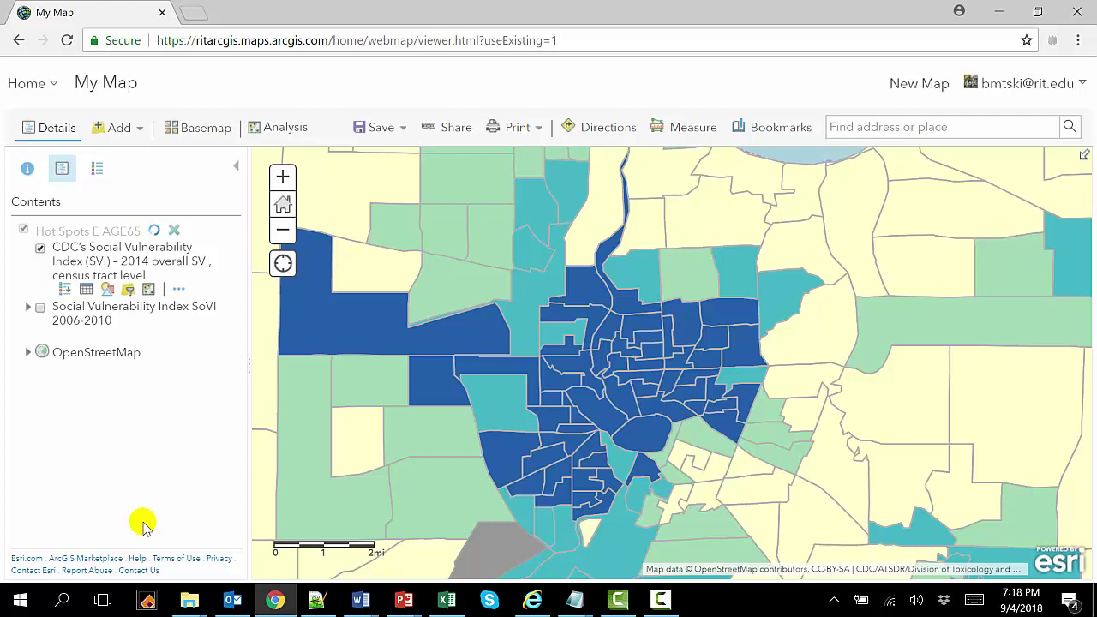
Measure a 6.51 sq mile area over western Rochester tracts, then clear it
left_click(696, 129)
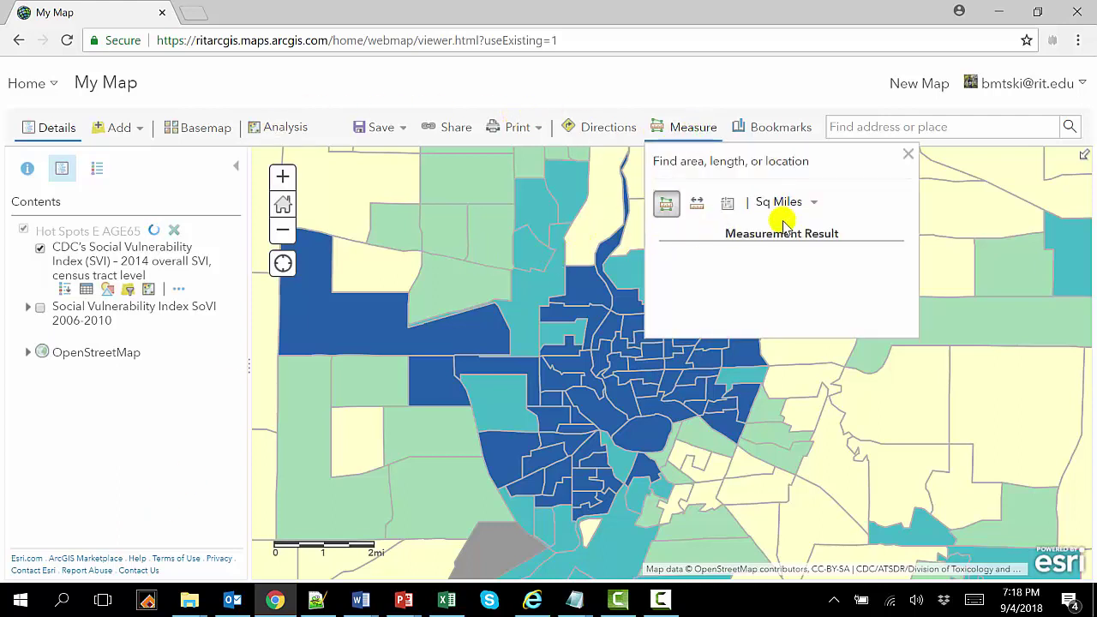
left_click(455, 393)
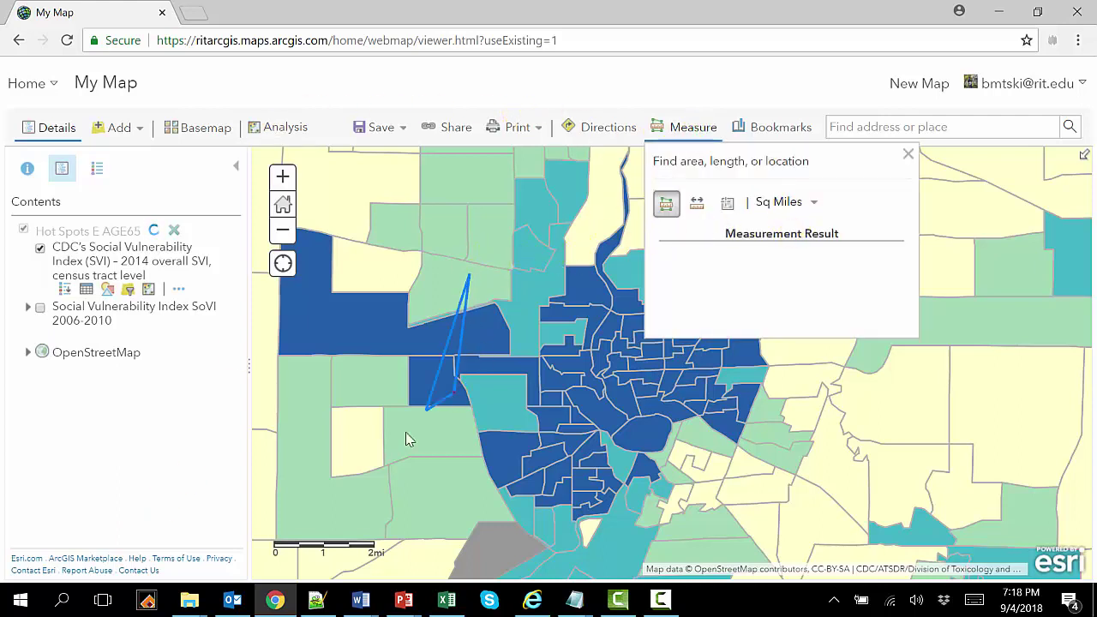
left_click(388, 447)
left_click(369, 401)
left_click(363, 330)
left_click(371, 275)
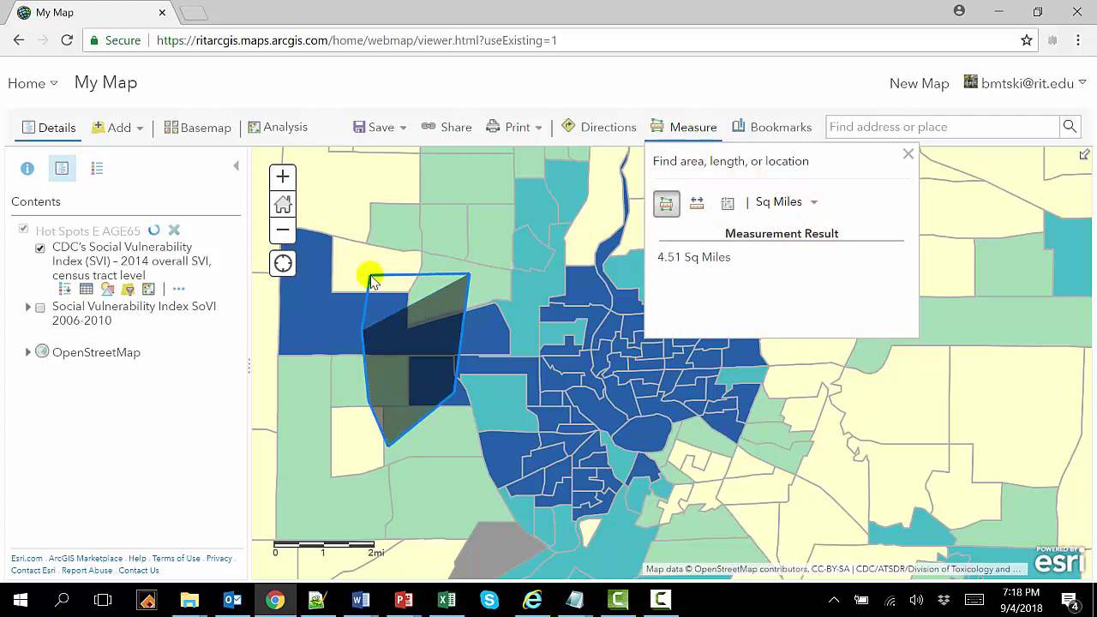
double_click(352, 232)
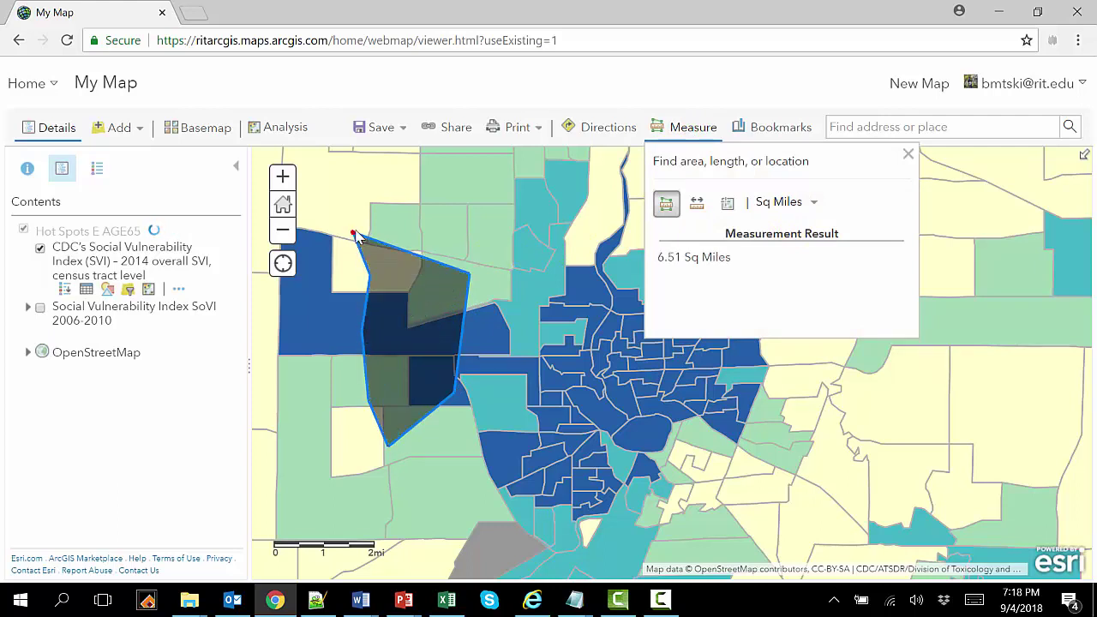
left_click(908, 154)
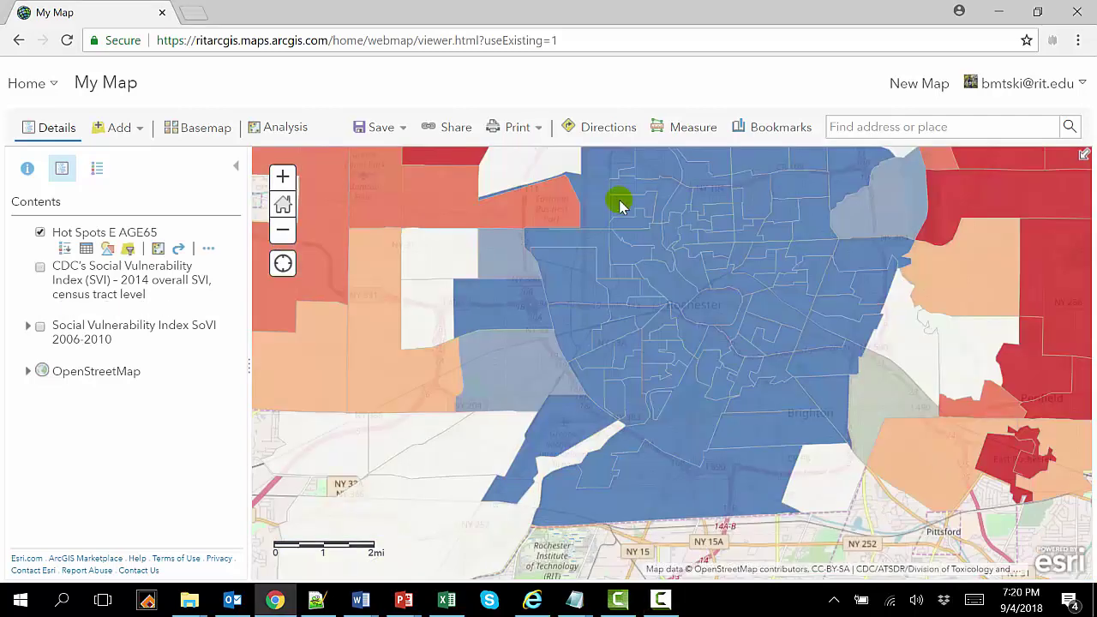
Show the Hot Spots E AGE65 legend and frame Rochester's hot and cold spots
left_click_drag(651, 254, 570, 324)
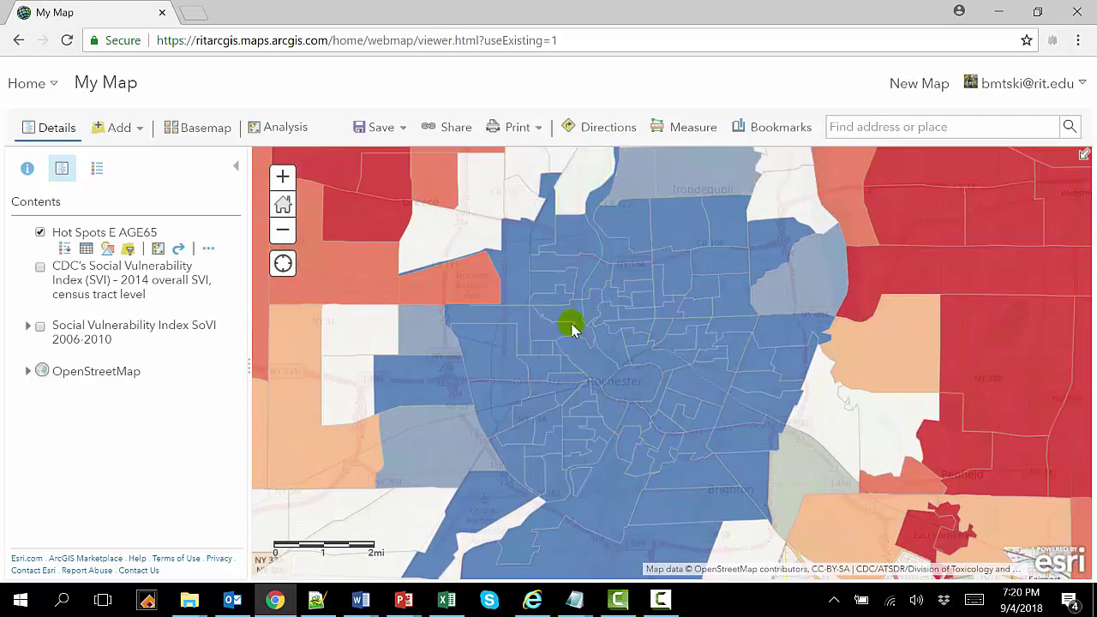
left_click(66, 247)
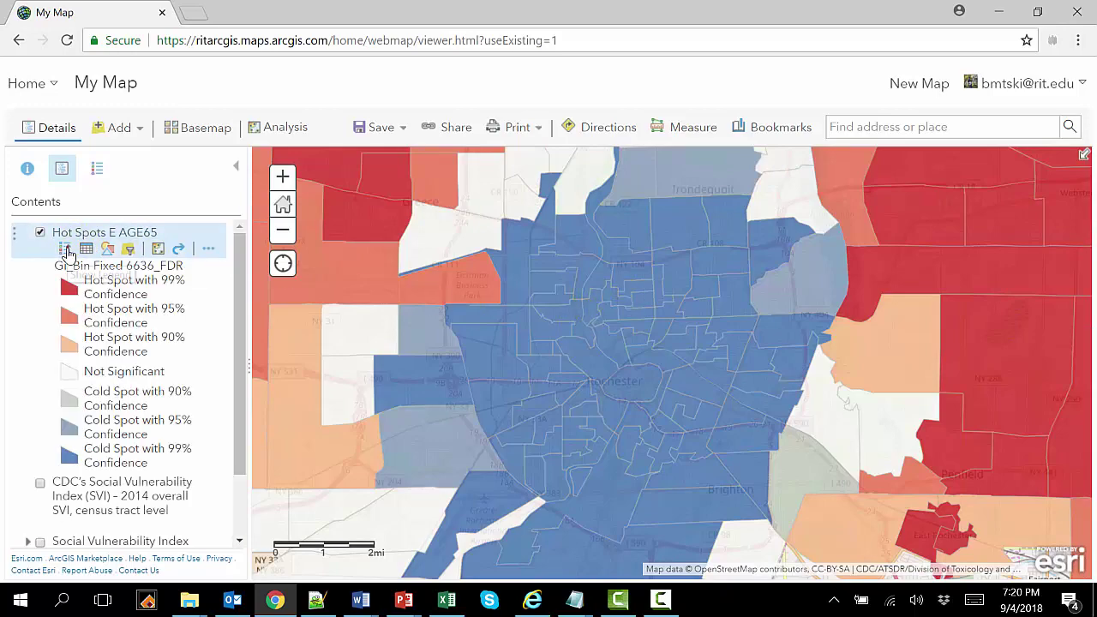
scroll(608, 330, "down", 2)
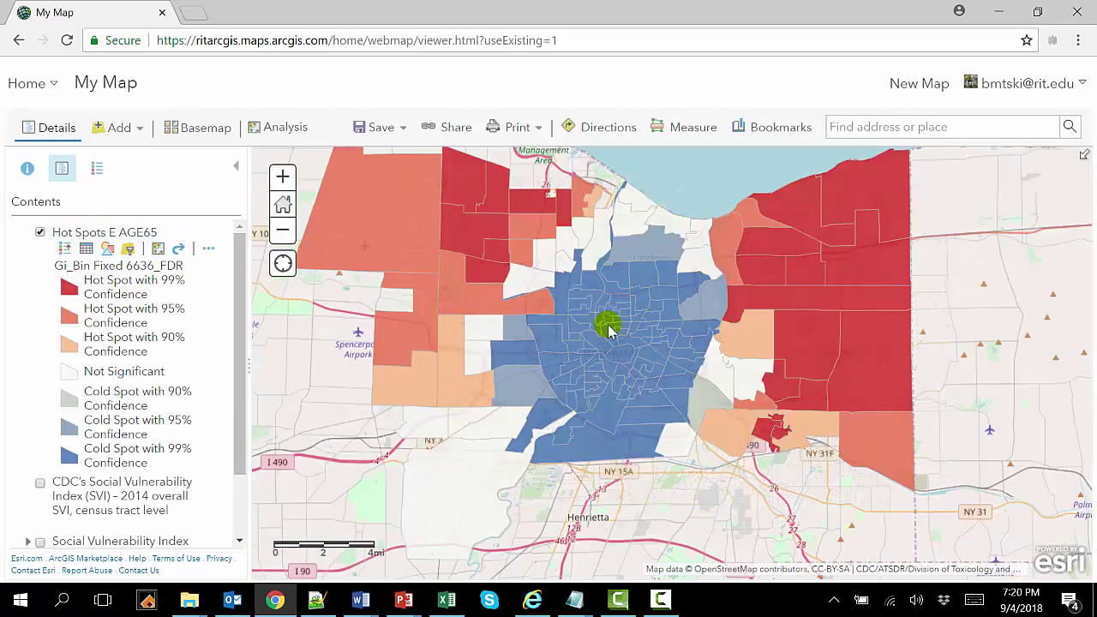
double_click(608, 330)
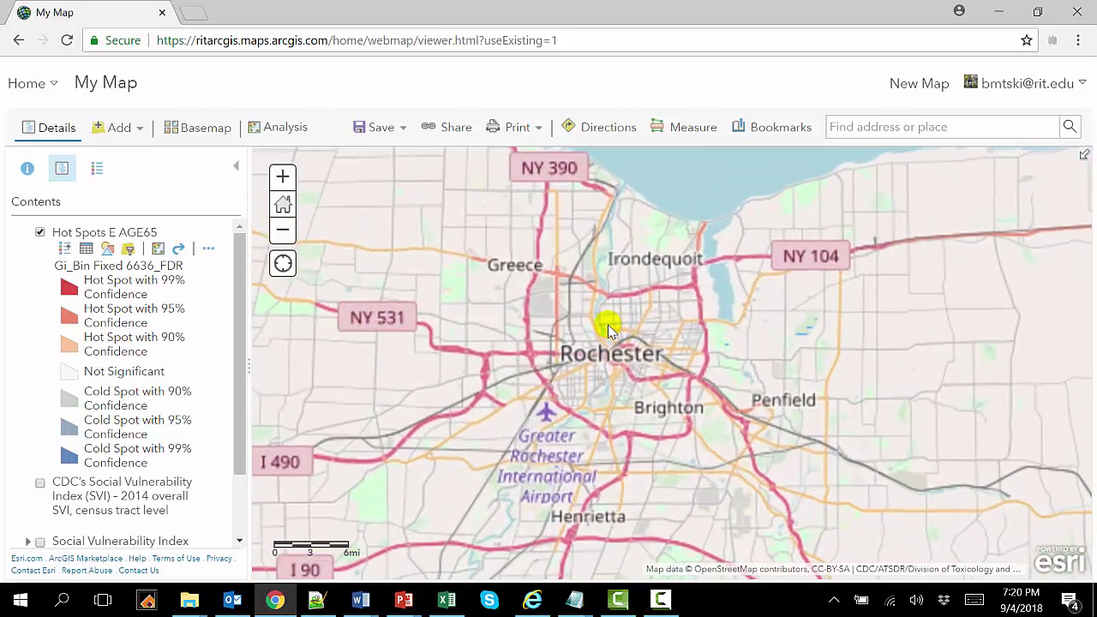
left_click_drag(638, 311, 628, 330)
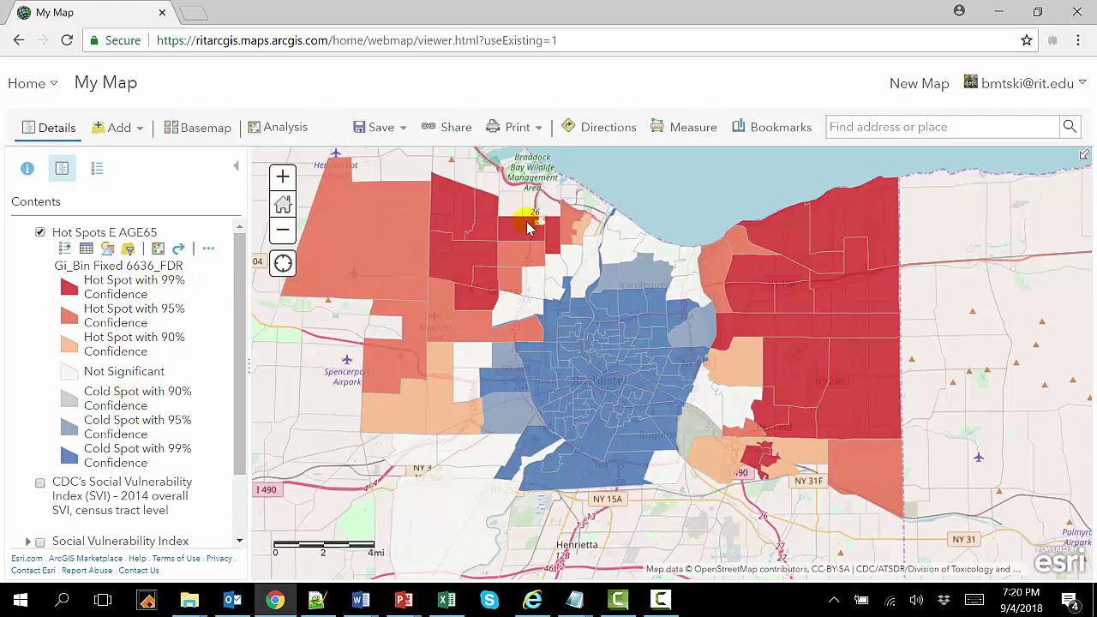
left_click(443, 136)
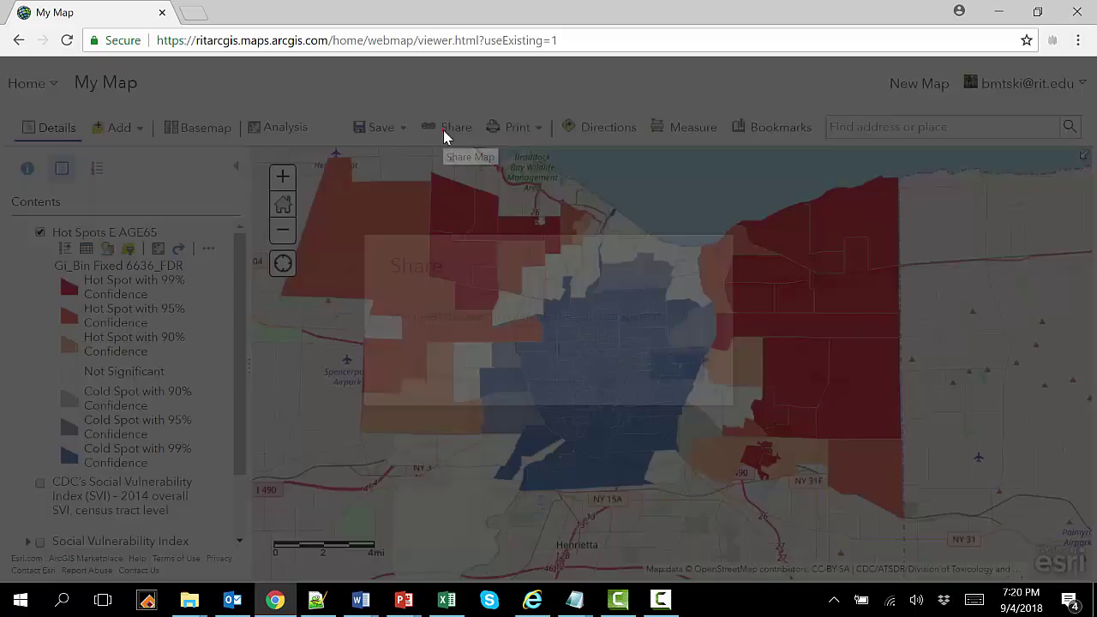
Save the map to My Content, titled with the author's surname plus 'week 2' and tagged 'ArcGIS basic'
left_click(673, 364)
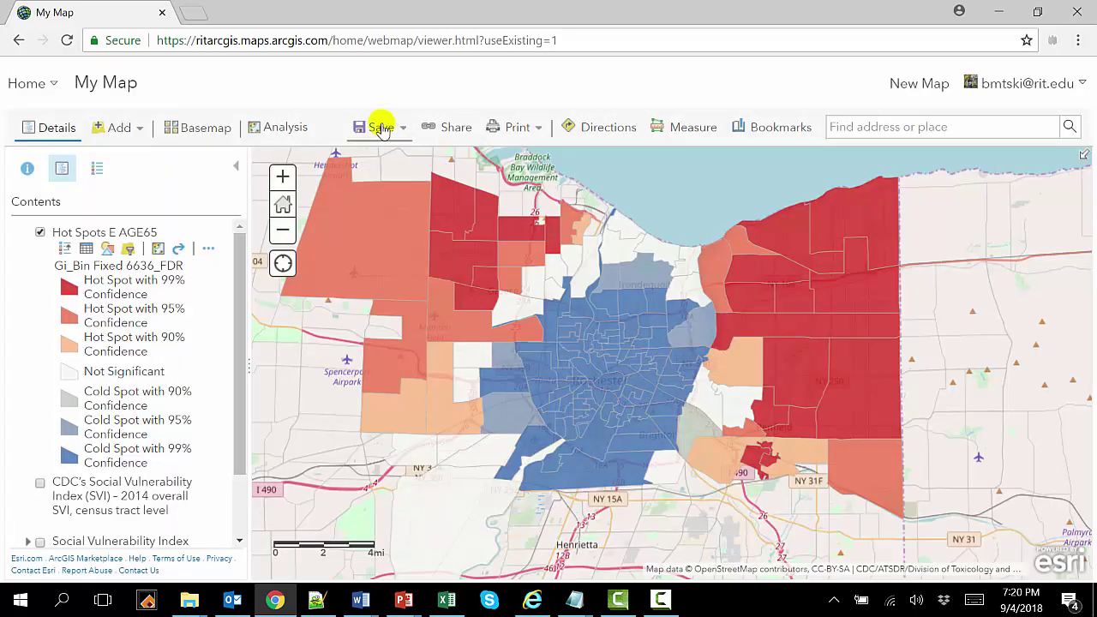
left_click(379, 127)
left_click(380, 156)
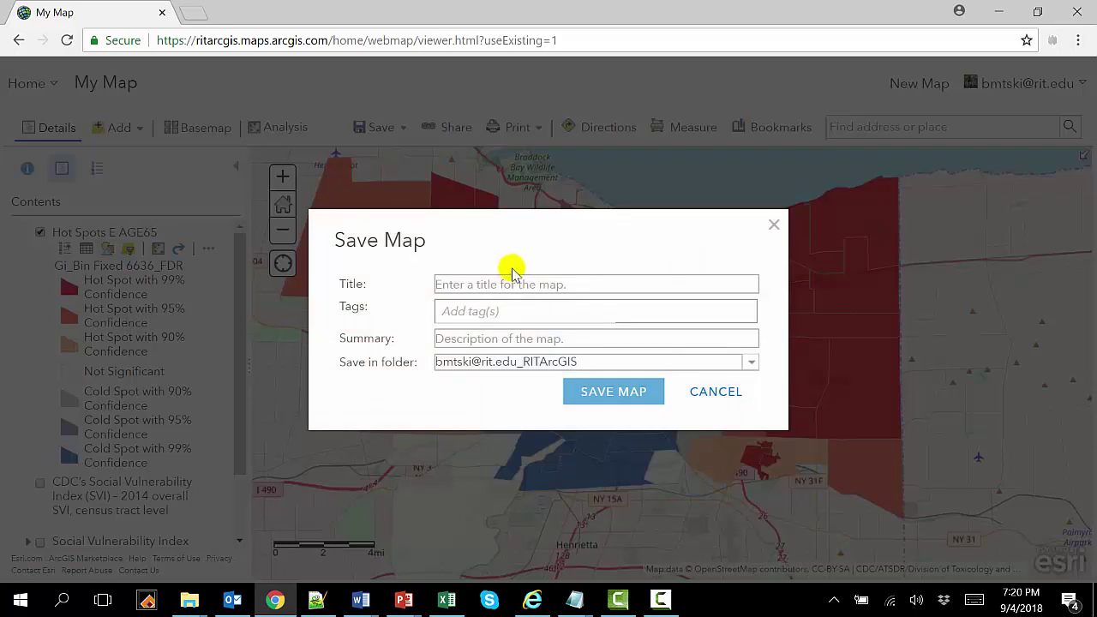
left_click(517, 286)
type("Tom")
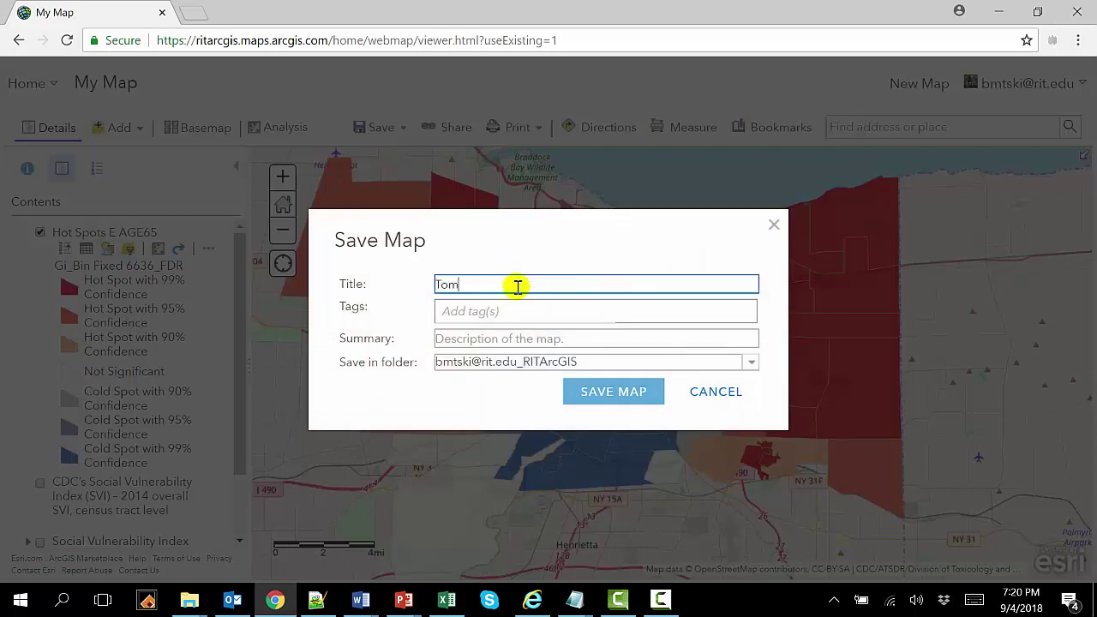
key("BackSpace")
key("BackSpace")
key("BackSpace")
key("BackSpace")
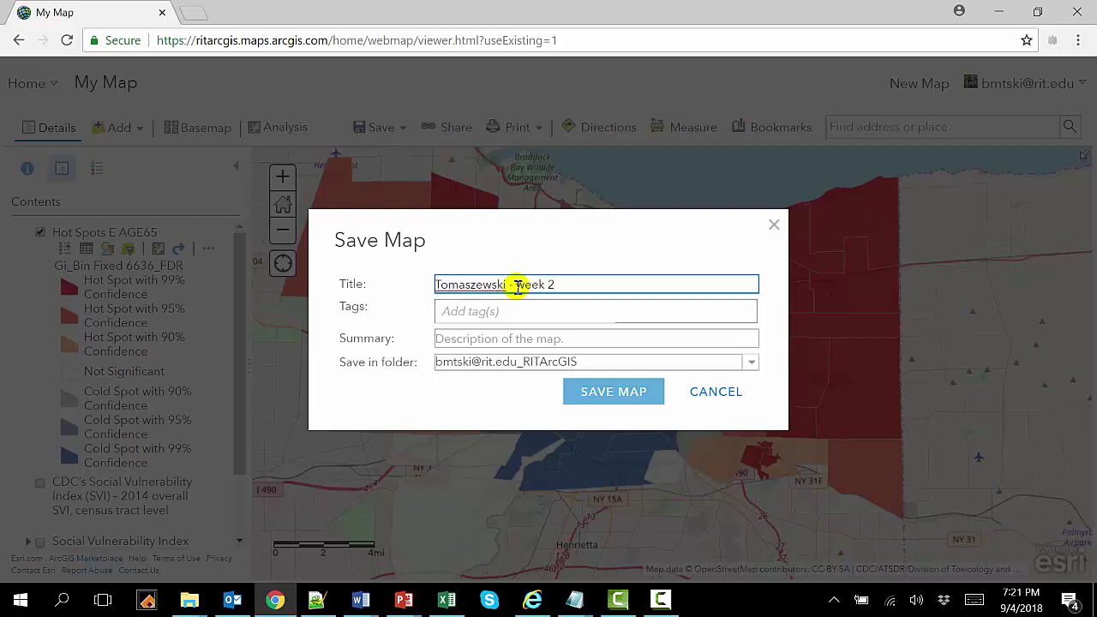
left_click(500, 310)
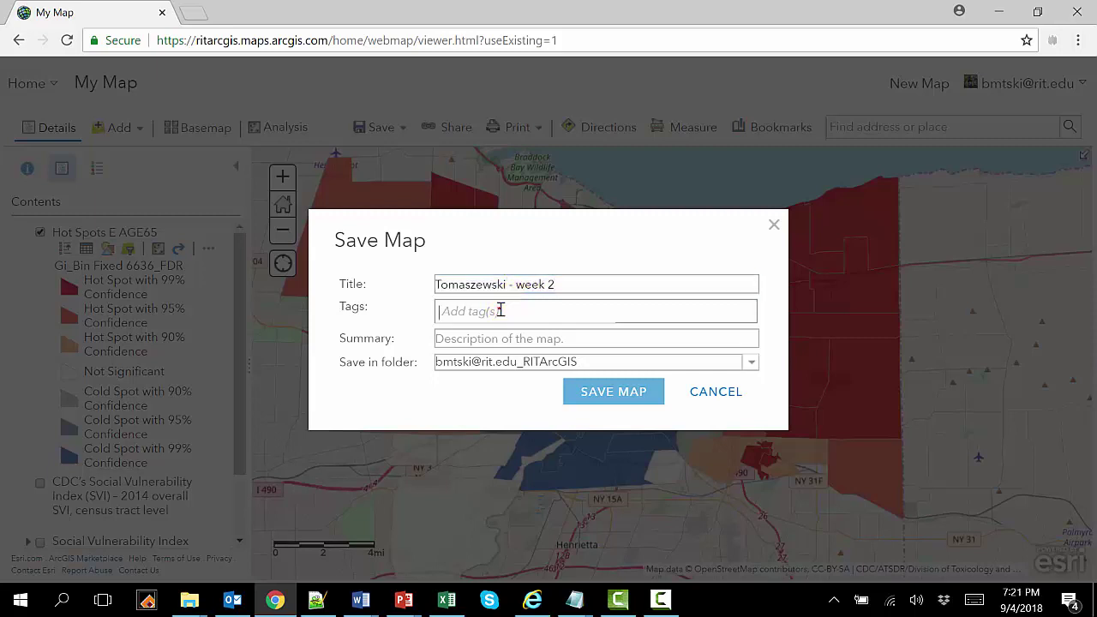
type("ArcGIS")
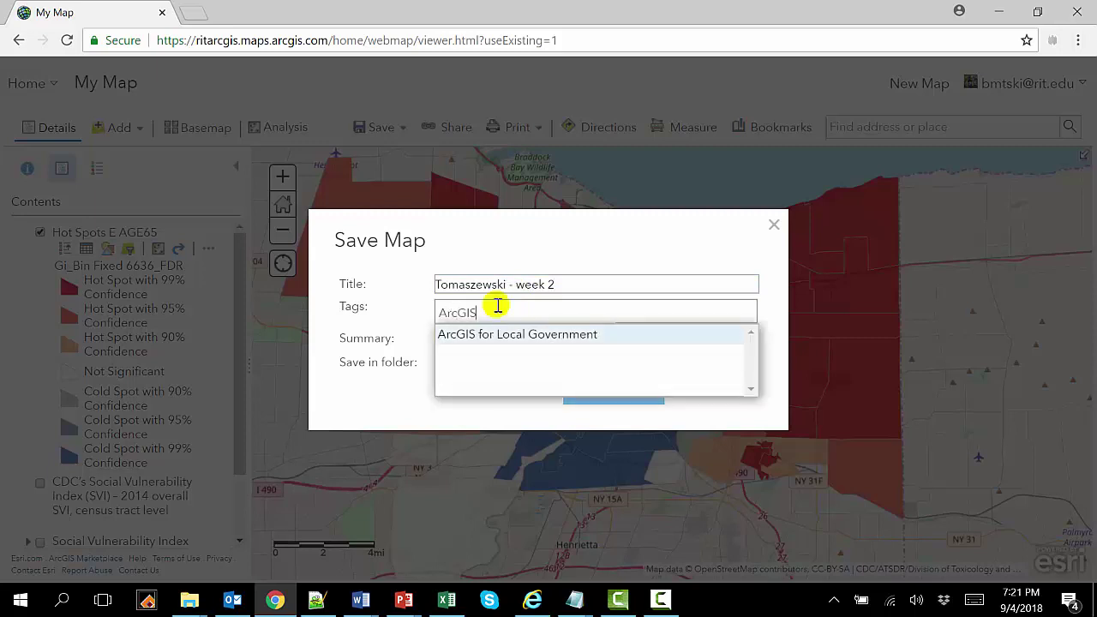
type(" basic")
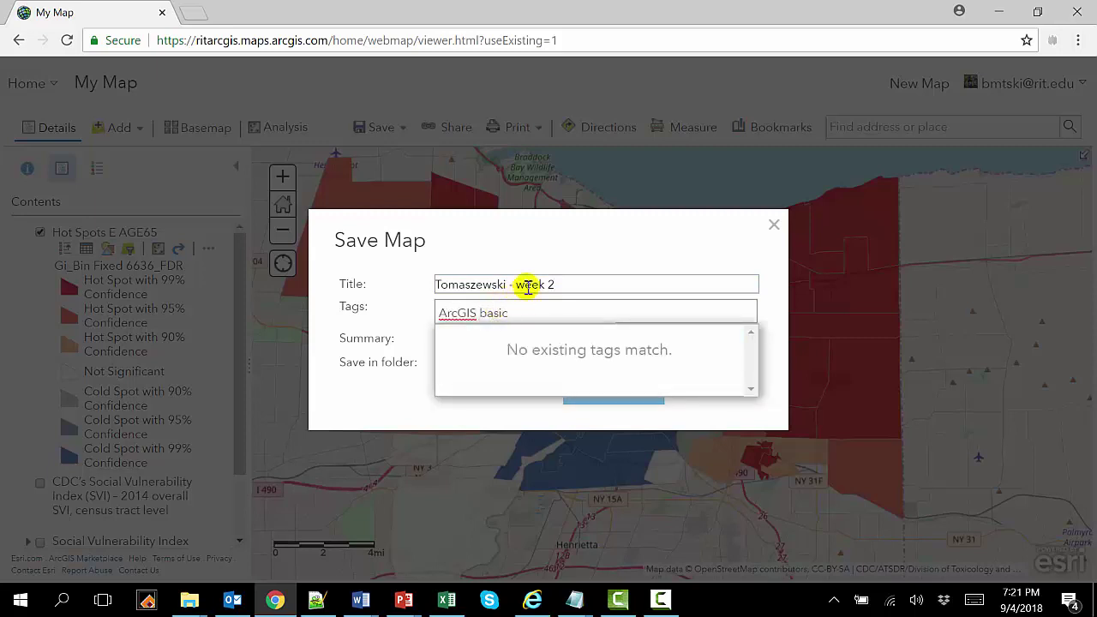
left_click(574, 242)
type("ic")
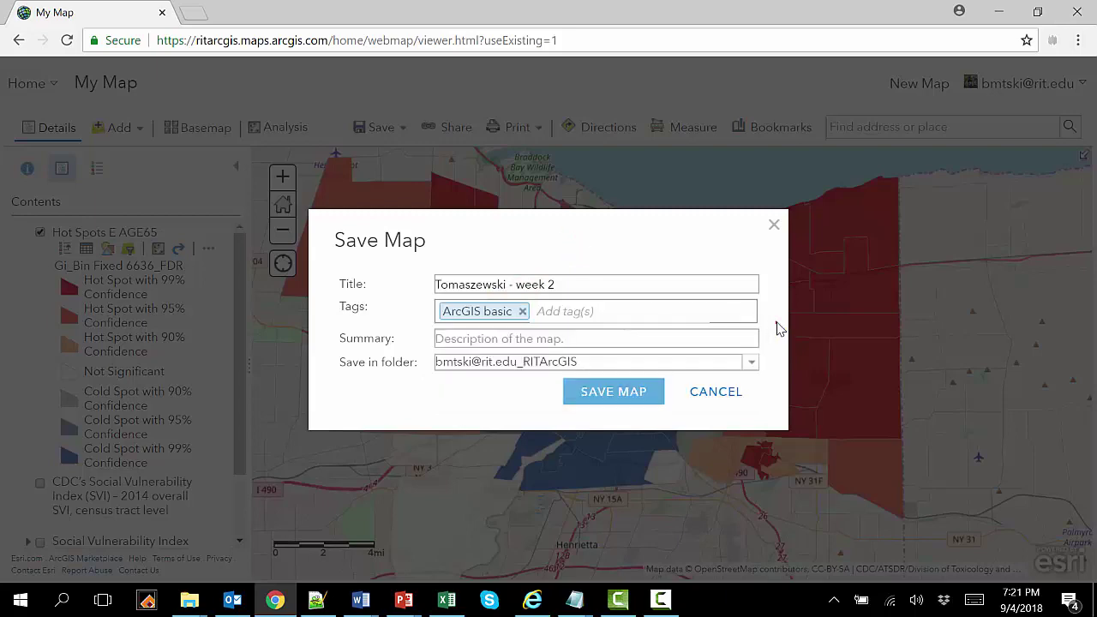
left_click(611, 394)
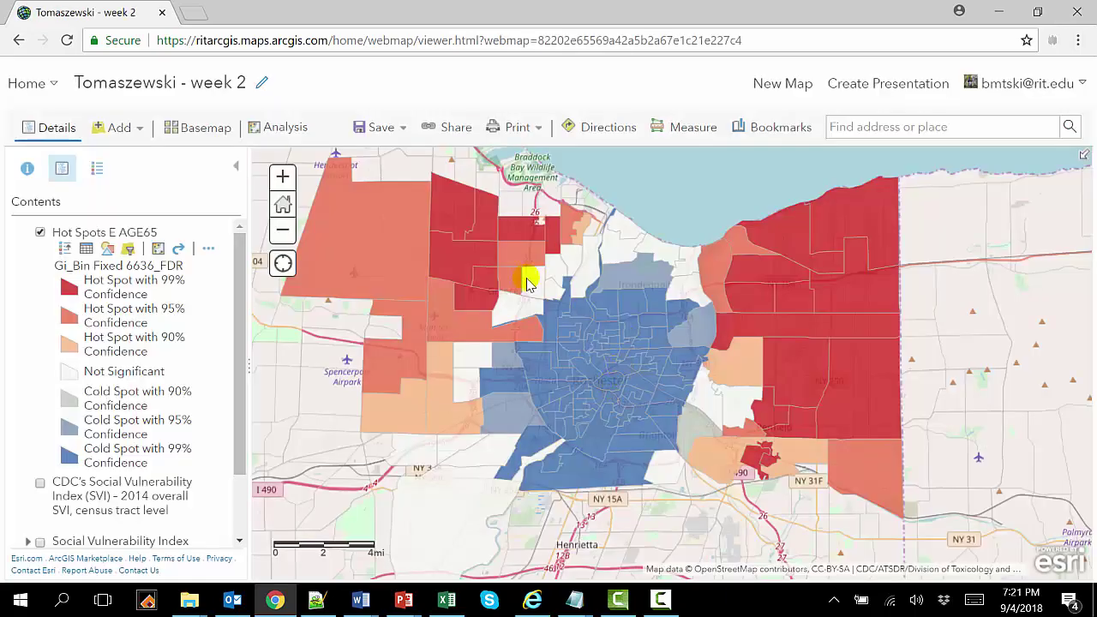
Share the map and its Hot_Spots_E_AGE65 layer with Everyone, then select the short arcg.is link
left_click(440, 127)
left_click(199, 205)
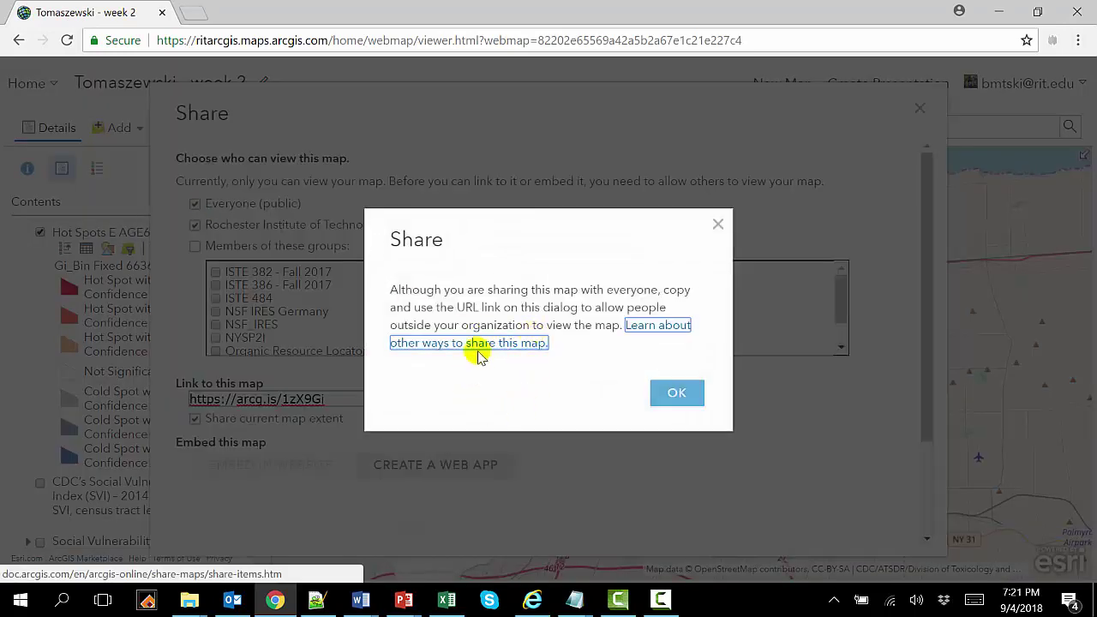
left_click(658, 387)
left_click(576, 445)
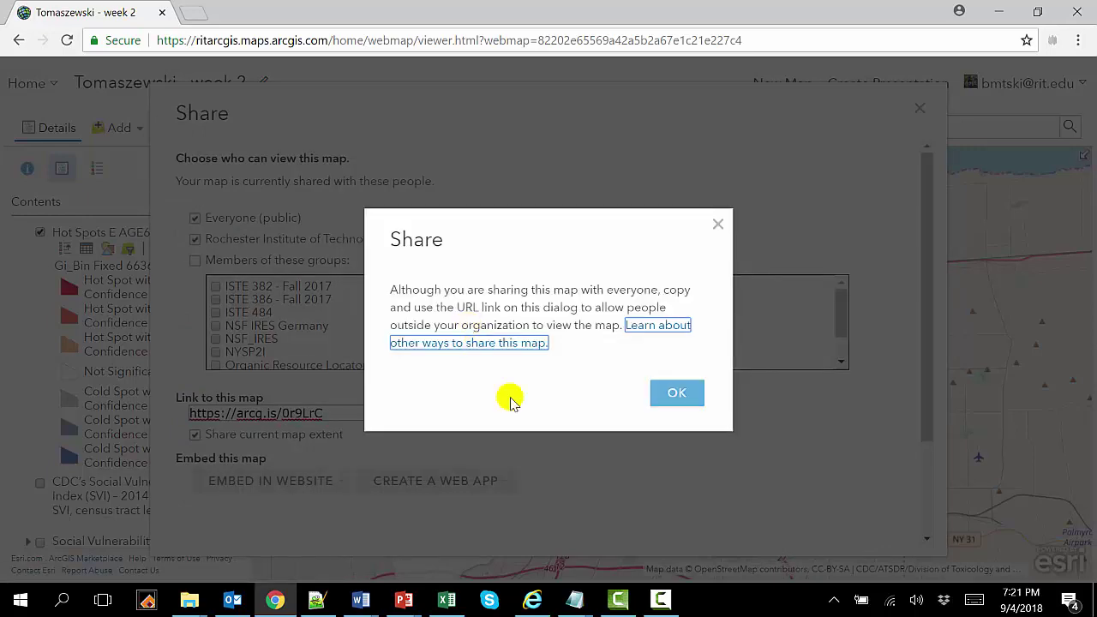
left_click(673, 398)
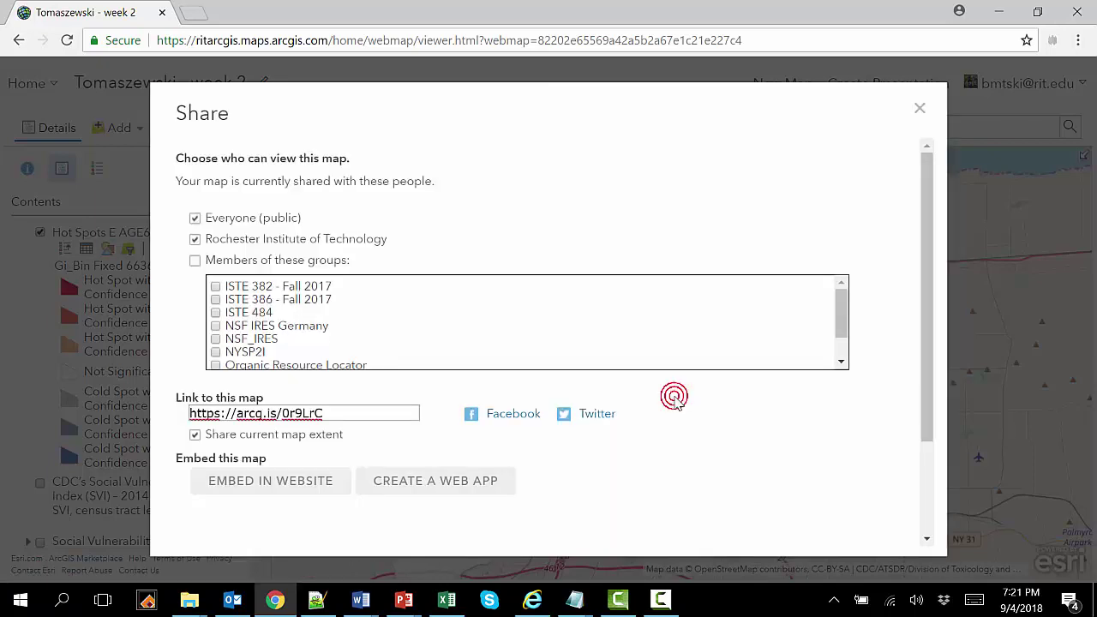
left_click_drag(343, 412, 152, 414)
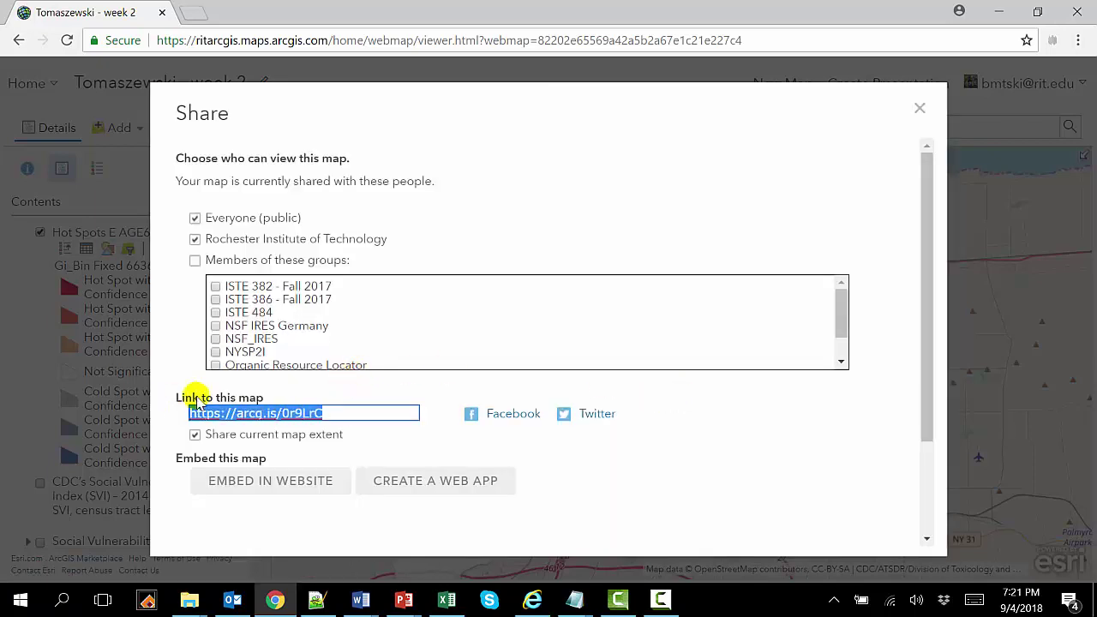